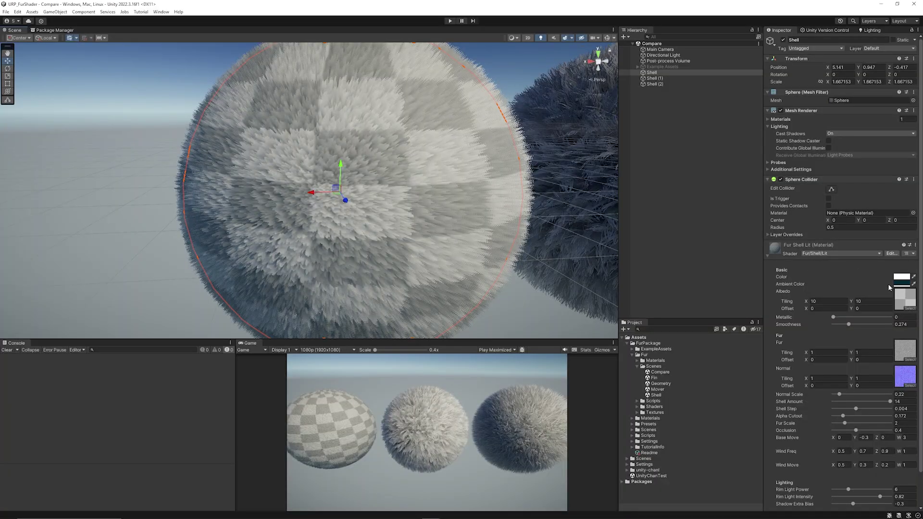
# Step: Try several albedo textures on the Shell sphere's fur material and assign Plywood_MetallicOcculusionSmoothness
pyautogui.click(909, 308)
pyautogui.click(696, 280)
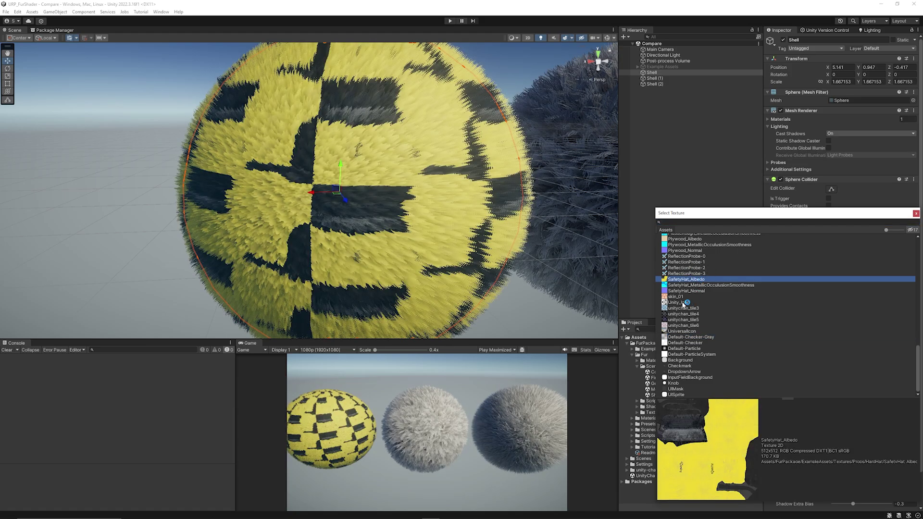
pyautogui.click(680, 296)
pyautogui.click(693, 283)
pyautogui.click(690, 250)
pyautogui.click(690, 244)
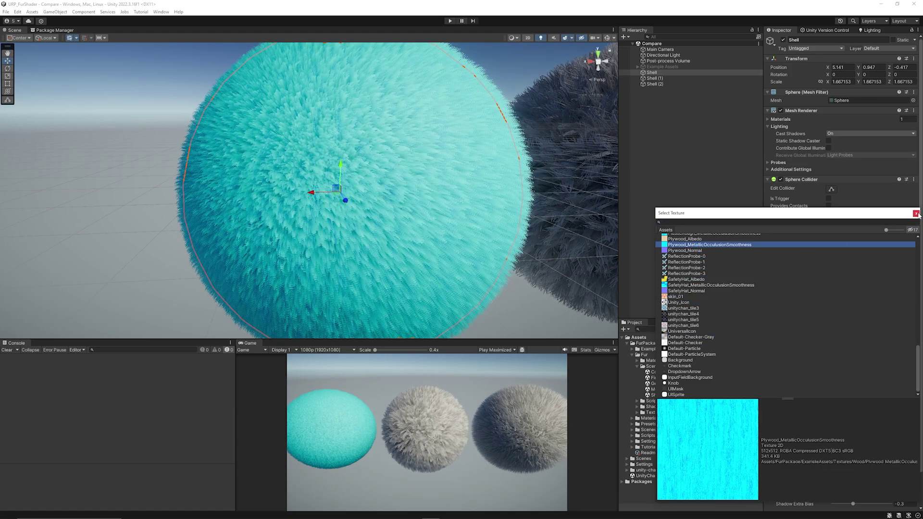
pyautogui.click(916, 213)
# Step: Try a higher Metallic value on the Shell sphere's fur material
pyautogui.moveTo(833, 318); pyautogui.dragTo(893, 319)
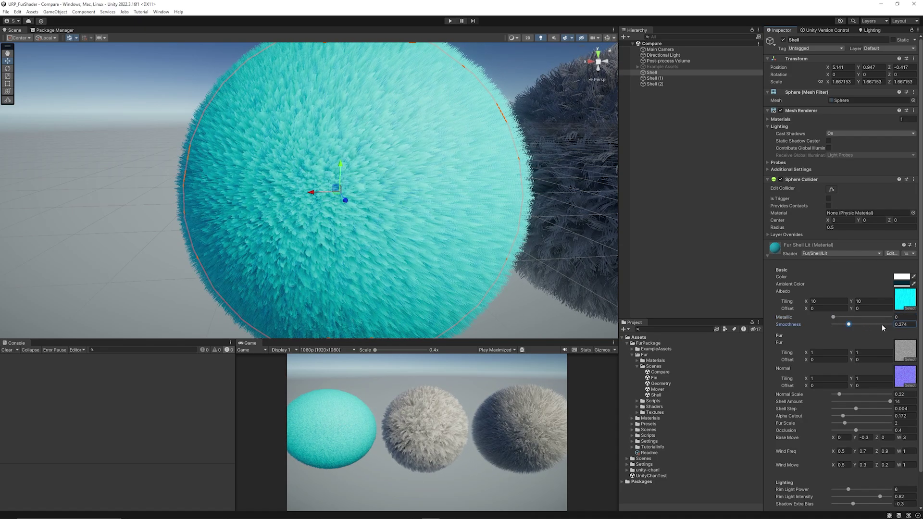
pyautogui.scroll(-3, 803, 316)
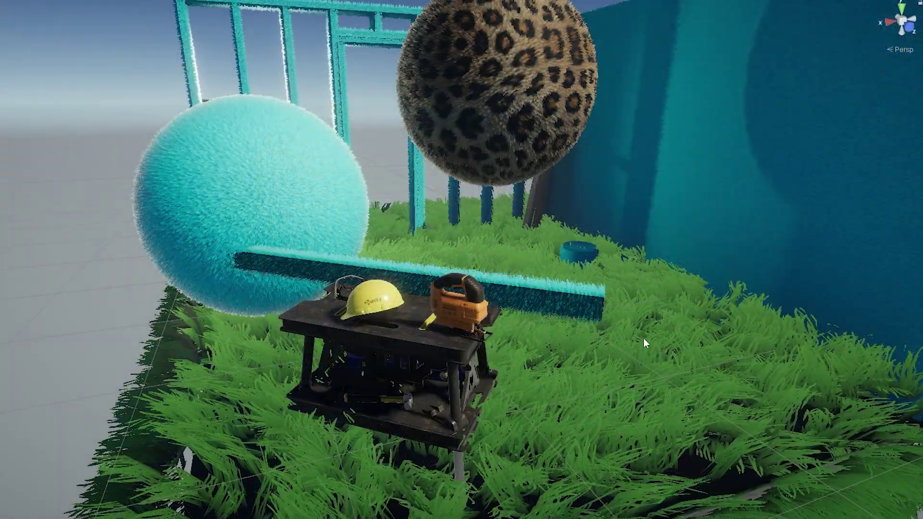
# Step: Assign a green grass-like fur material to the large teal sphere and try other fur materials on the ground
pyautogui.moveTo(922, 259); pyautogui.dragTo(310, 181)
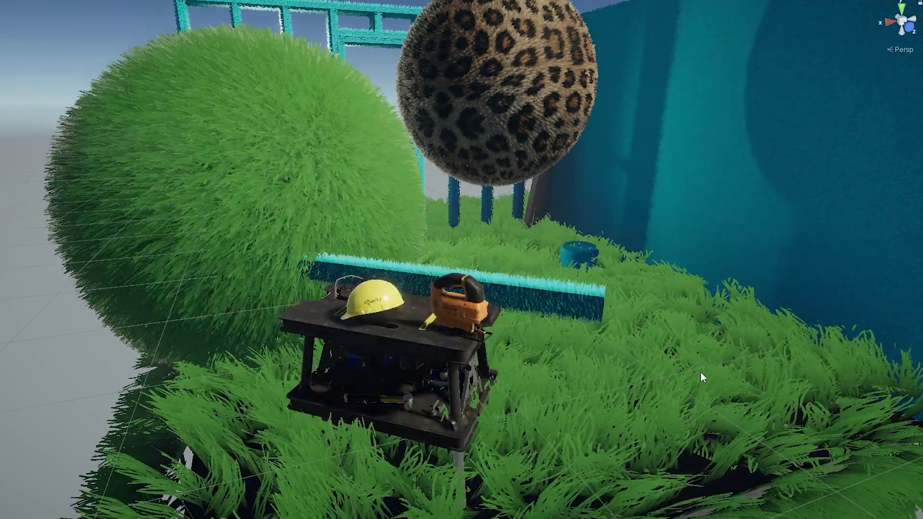
pyautogui.moveTo(700, 372); pyautogui.dragTo(650, 346, button='middle')
pyautogui.moveTo(921, 499); pyautogui.dragTo(746, 396)
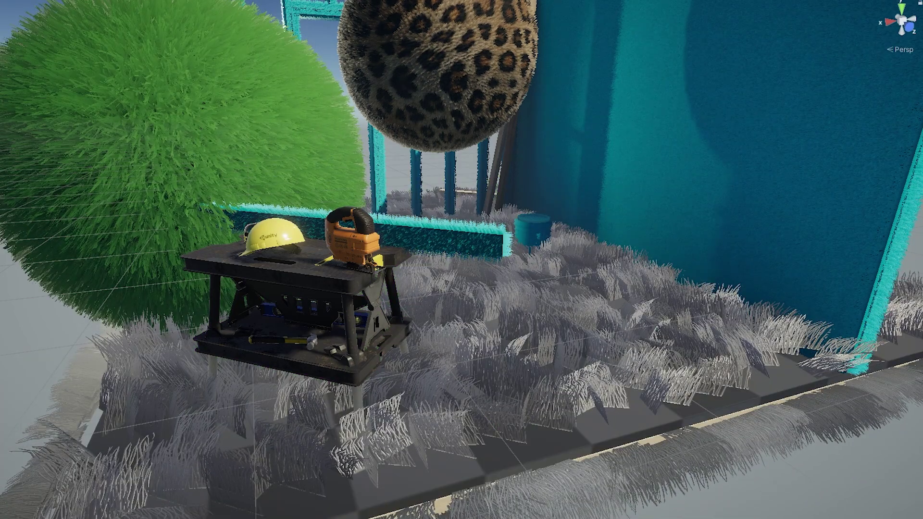
pyautogui.moveTo(921, 499); pyautogui.dragTo(596, 359)
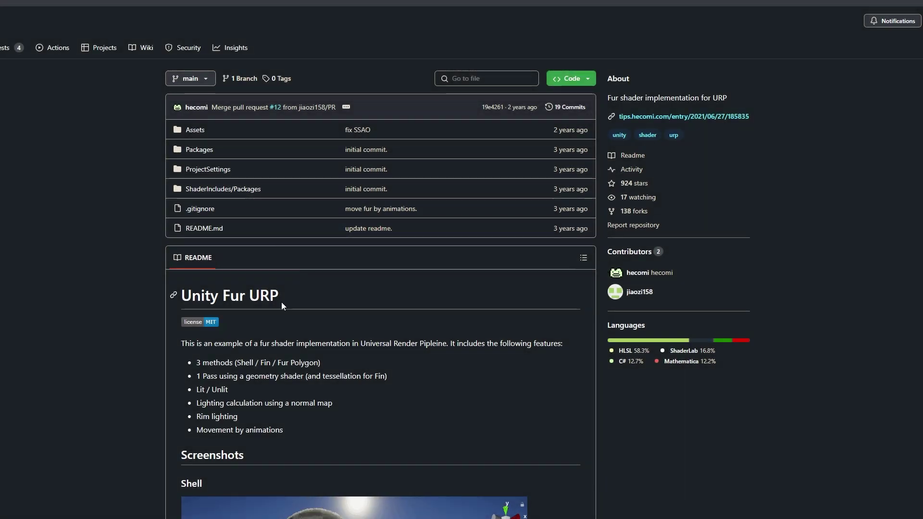
# Step: Switch to GitHub, review the Unity Fur URP repository page, and open its code download options
pyautogui.scroll(-4, 79, 219)
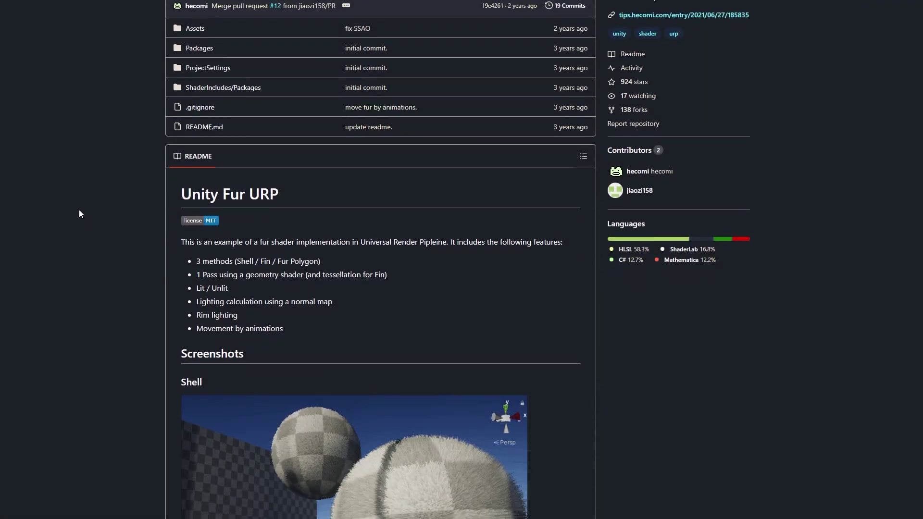
pyautogui.scroll(4, 79, 218)
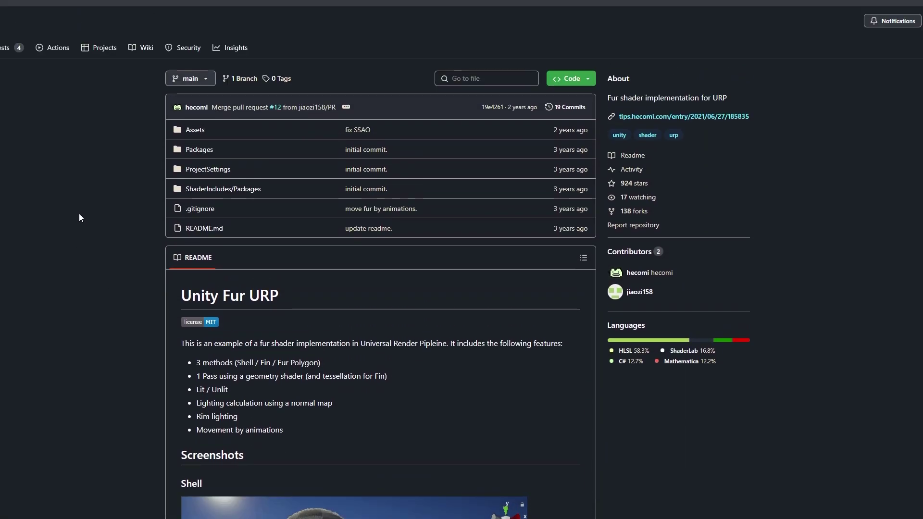
pyautogui.click(572, 79)
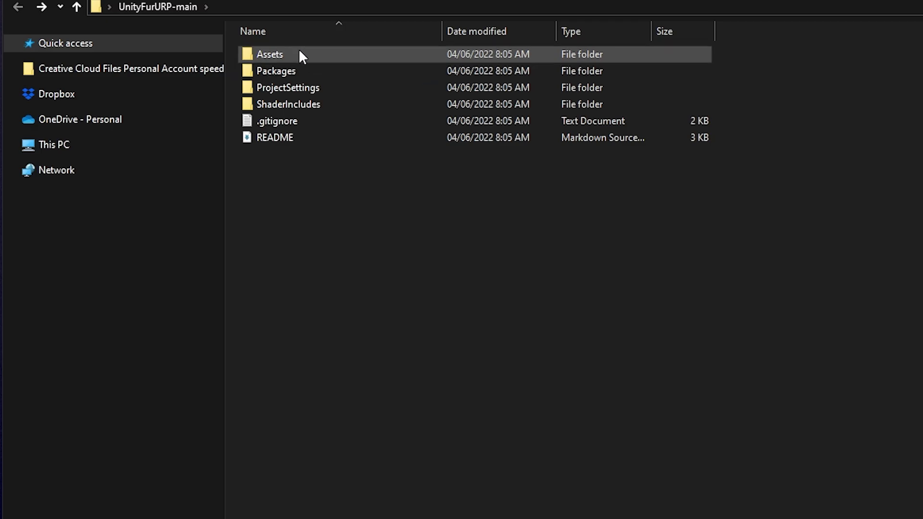
# Step: In the file explorer, look through the Assets folder of UnityFurURP-main and return to the parent folder
pyautogui.doubleClick(272, 54)
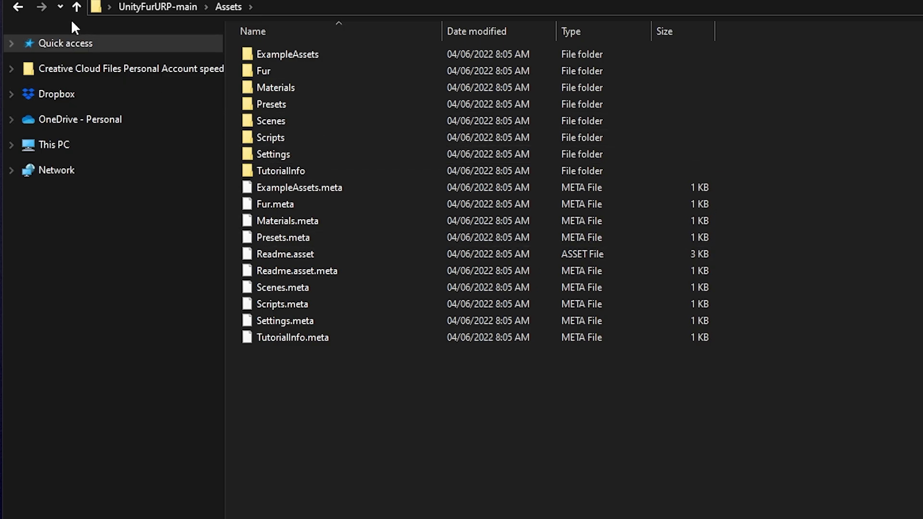
pyautogui.click(21, 8)
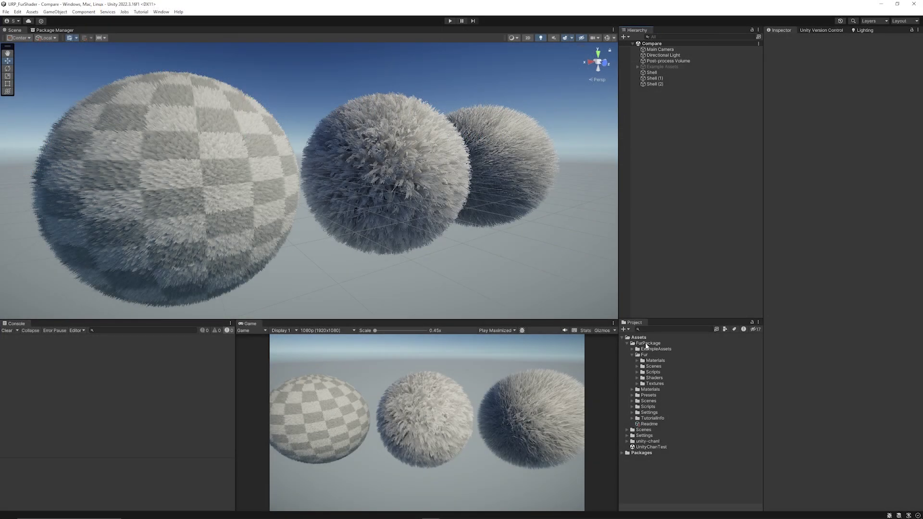
# Step: Switch to Unity and expand the Scenes folder inside FurPackage's Fur folder to list the example scenes
pyautogui.click(632, 355)
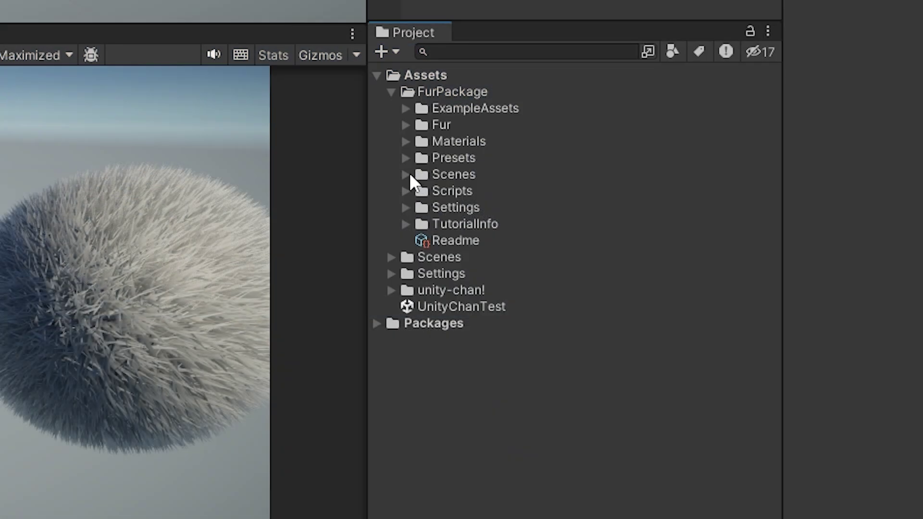
pyautogui.click(408, 174)
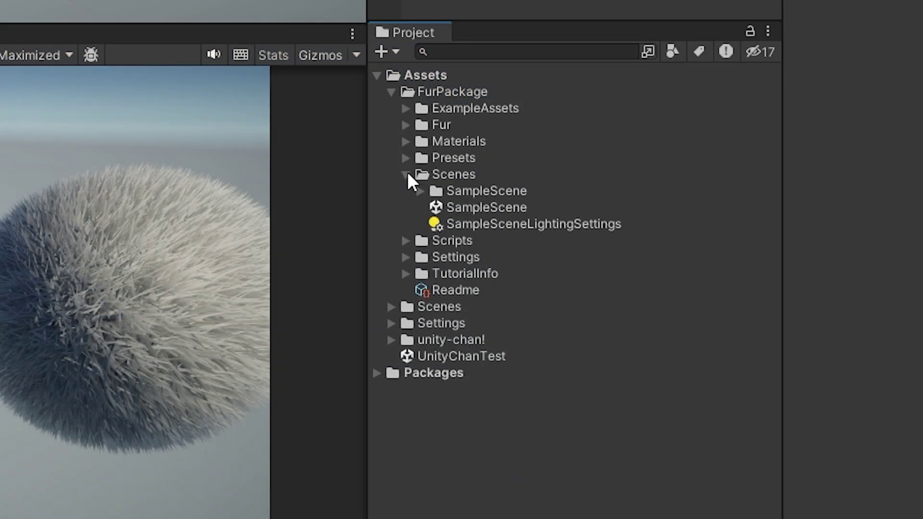
pyautogui.click(406, 174)
pyautogui.click(406, 125)
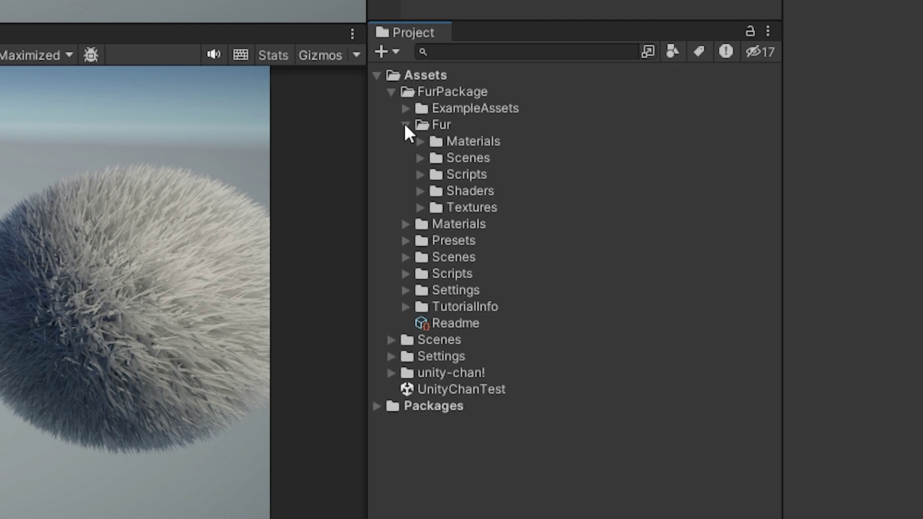
pyautogui.click(419, 158)
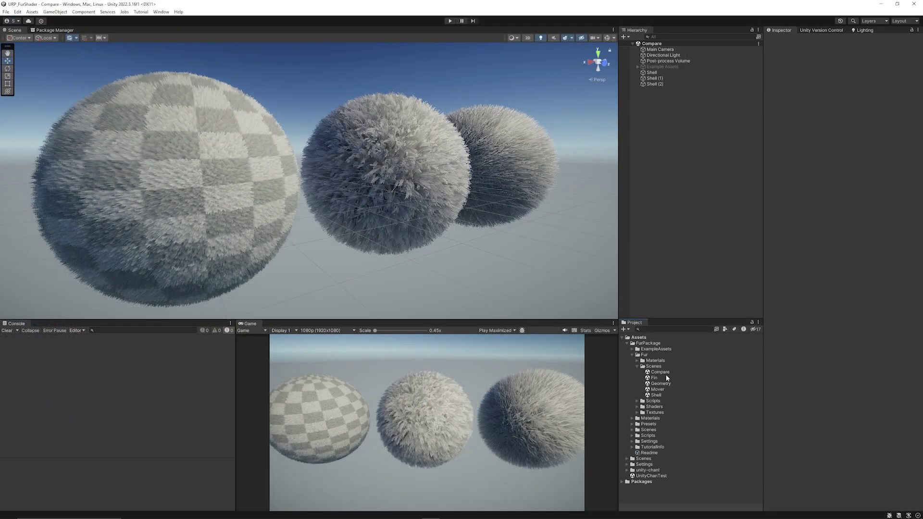
# Step: Examine the fur materials and shaders of Shell, Shell (1) and Shell (2) in the Compare scene
pyautogui.keyDown('alt'); pyautogui.moveTo(339, 214); pyautogui.dragTo(322, 222); pyautogui.keyUp('alt')
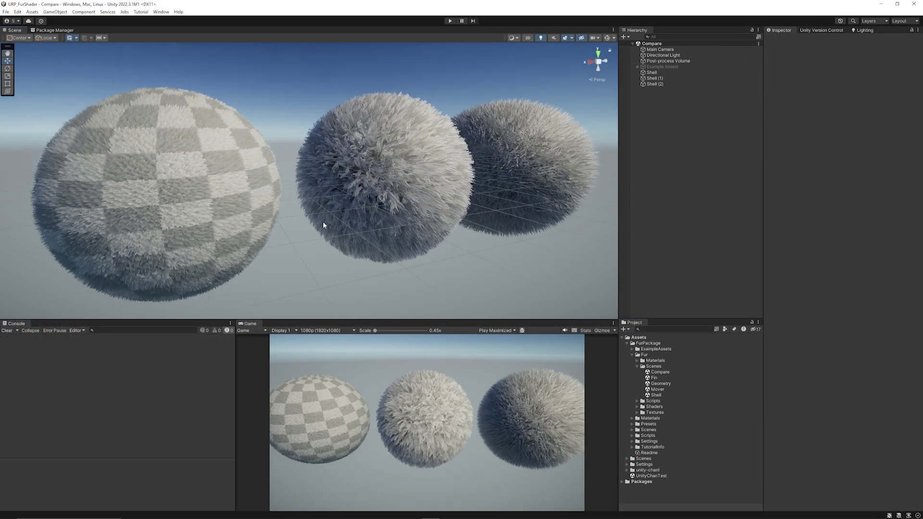
pyautogui.click(652, 73)
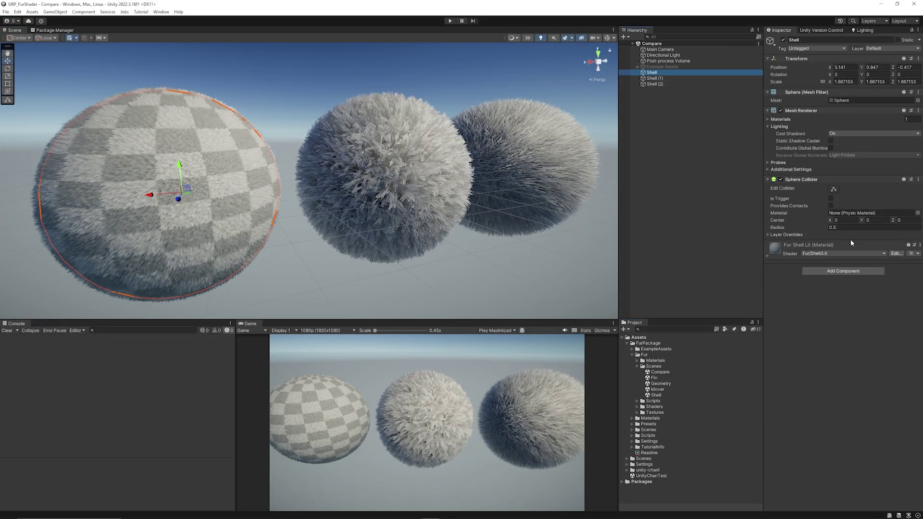
pyautogui.click(824, 246)
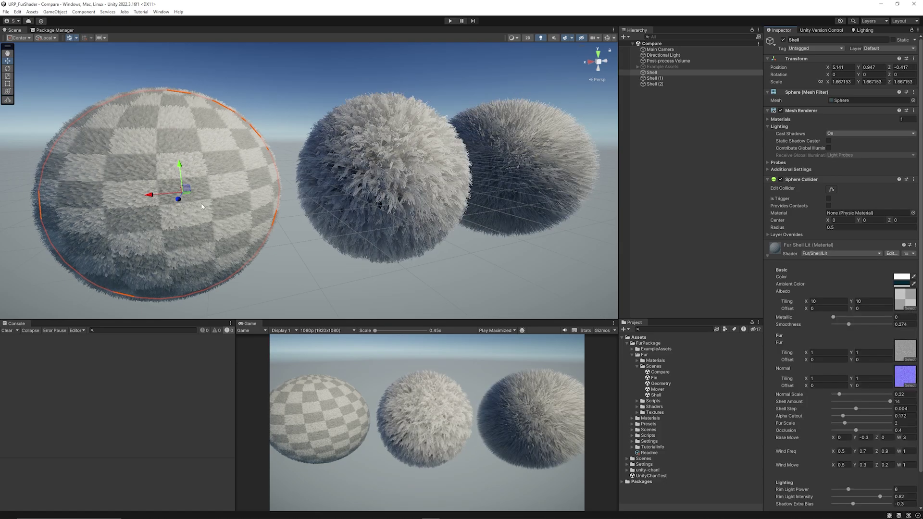
pyautogui.click(655, 79)
pyautogui.click(823, 246)
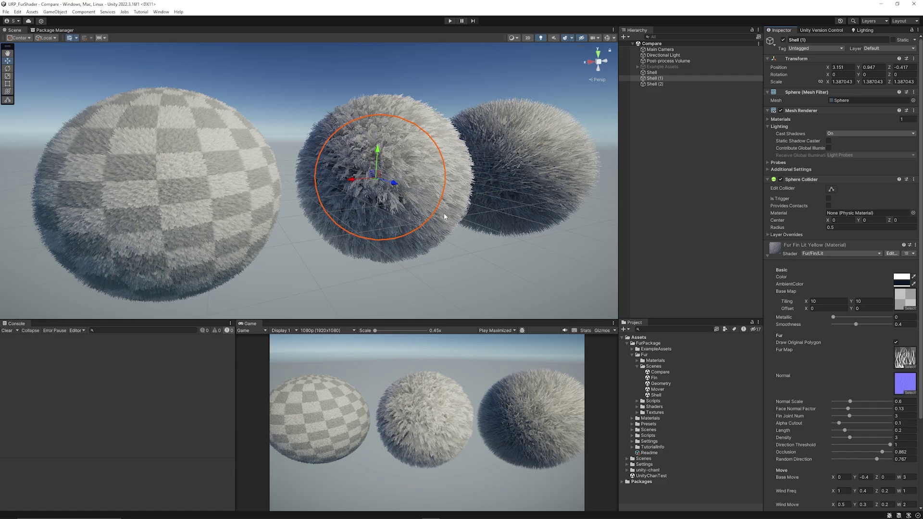
pyautogui.click(664, 84)
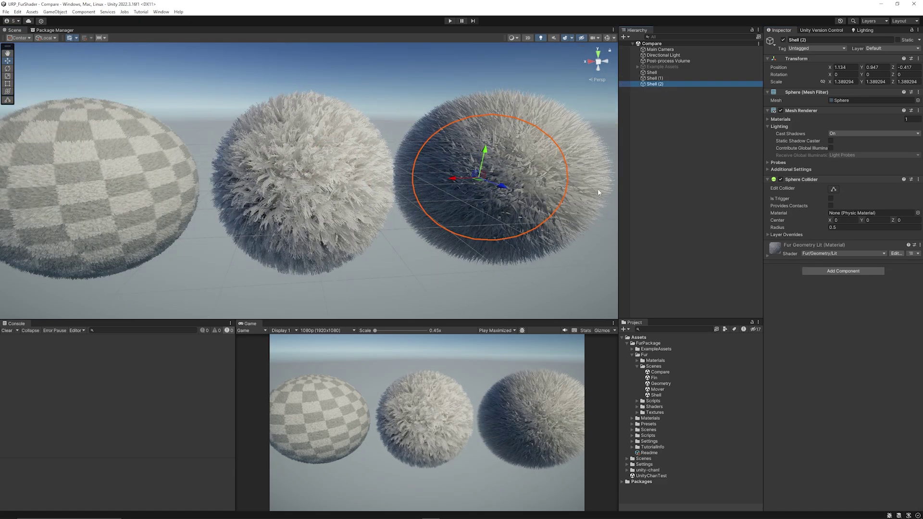
pyautogui.click(775, 256)
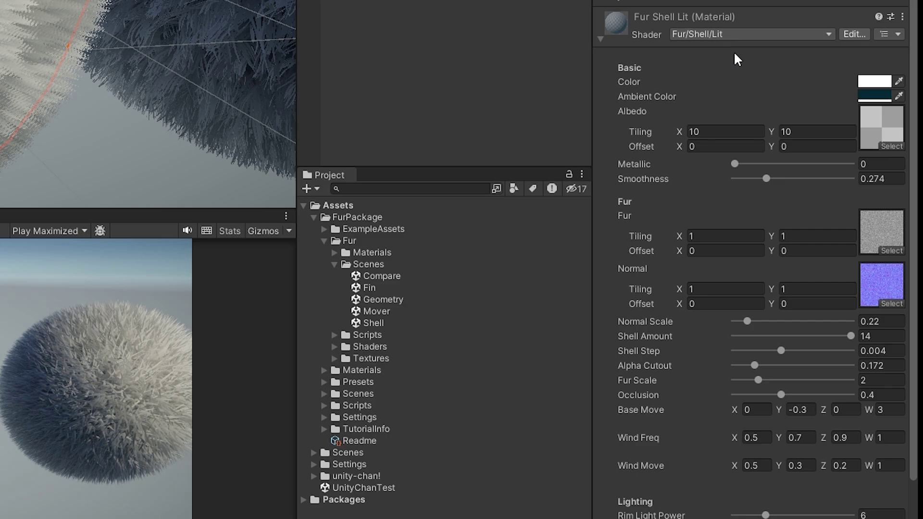
# Step: Preview SafetyHat_Albedo and skin_01 as the Fur Shell Lit albedo, and settle on Plywood_MetallicOcculusionSmoothness
pyautogui.click(902, 143)
pyautogui.click(456, 89)
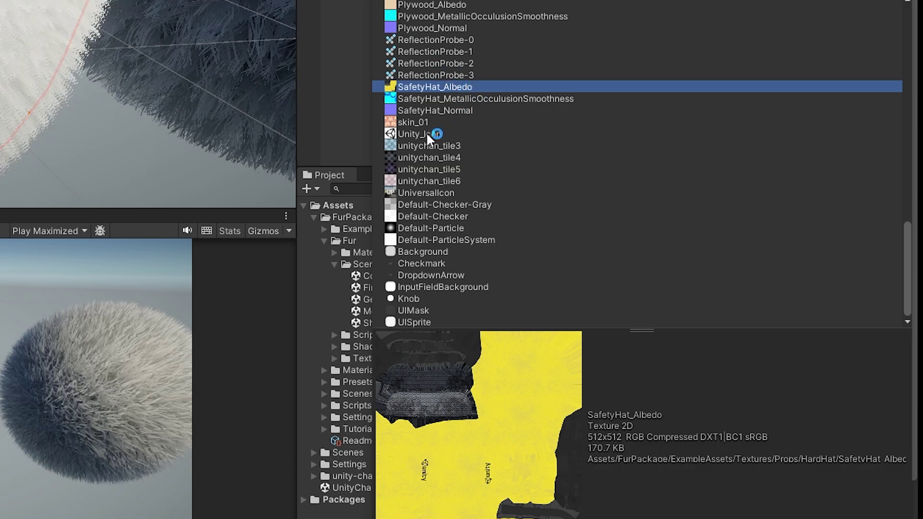
pyautogui.click(421, 121)
pyautogui.click(443, 88)
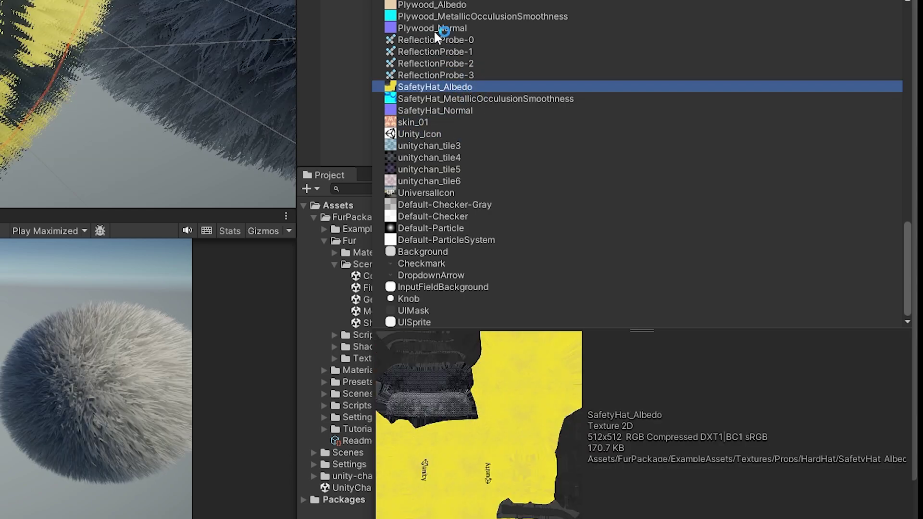
pyautogui.click(433, 17)
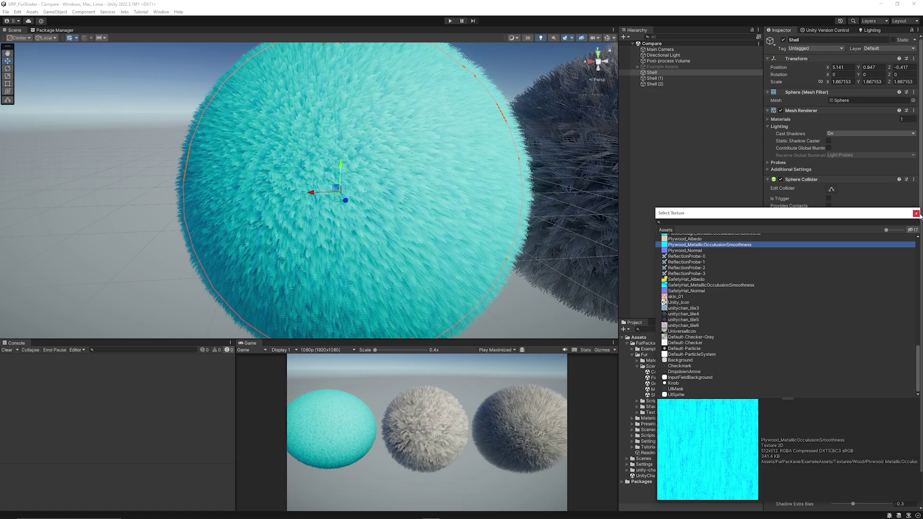
pyautogui.click(916, 214)
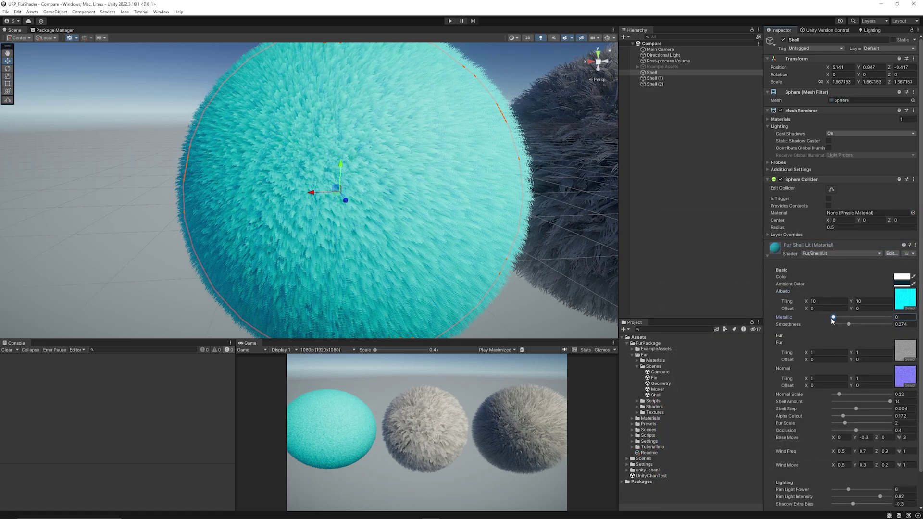
# Step: Try a Smoothness of about 0.458 on the Fur Shell Lit material and undo the change
pyautogui.moveTo(849, 326)
pyautogui.mouseDown()
pyautogui.moveTo(892, 325)
pyautogui.moveTo(858, 326)
pyautogui.mouseUp()
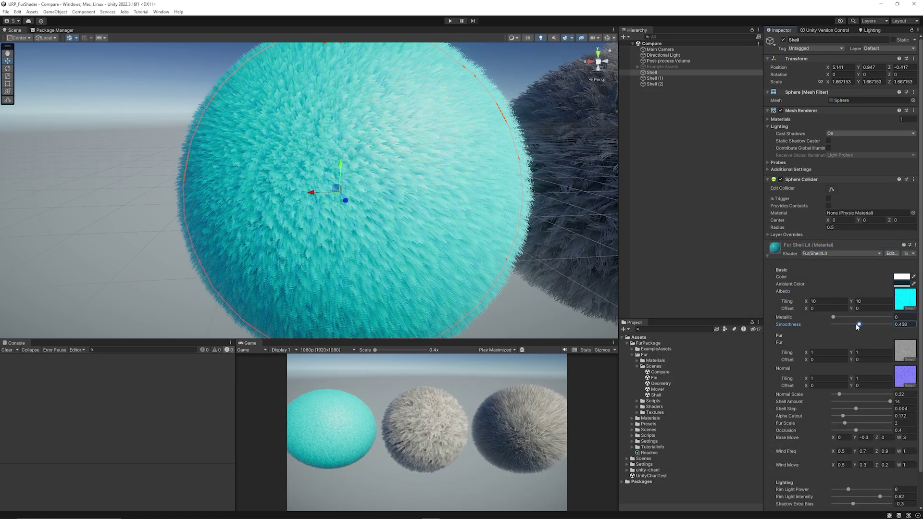
pyautogui.hotkey('ctrl', 'z')
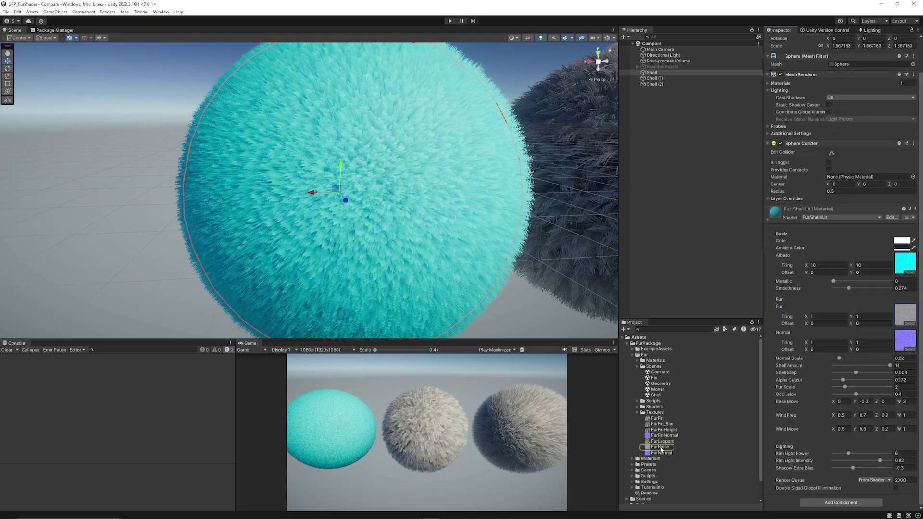
# Step: Locate the material's FurNormal texture in the project, inspect it, and reselect the Shell sphere
pyautogui.click(904, 345)
pyautogui.click(662, 453)
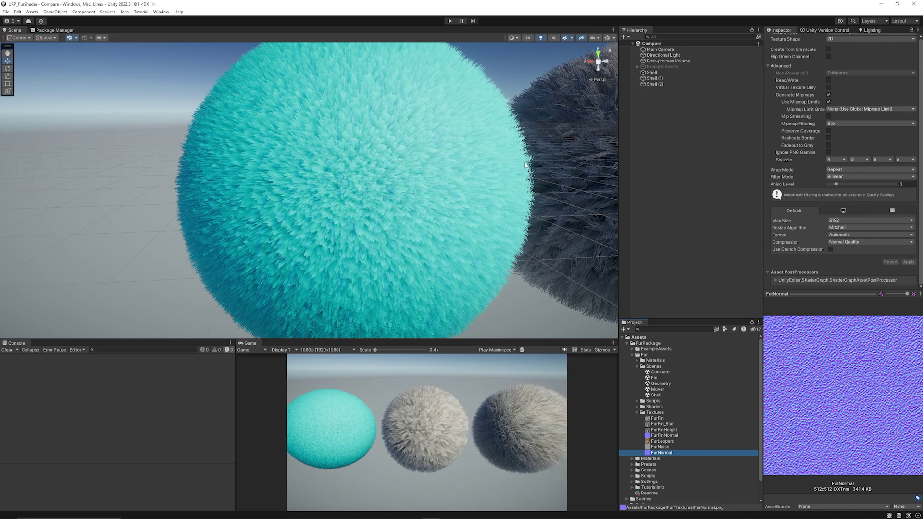
pyautogui.click(662, 73)
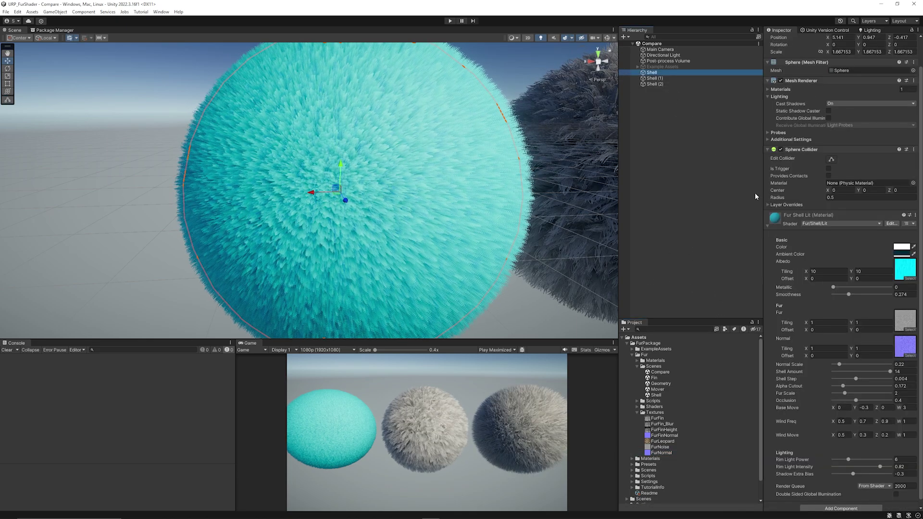
# Step: Try different Normal Scale values on the Shell's fur material and restore the original setting
pyautogui.scroll(-1, 824, 300)
pyautogui.moveTo(839, 358)
pyautogui.mouseDown()
pyautogui.moveTo(883, 359)
pyautogui.moveTo(827, 359)
pyautogui.mouseUp()
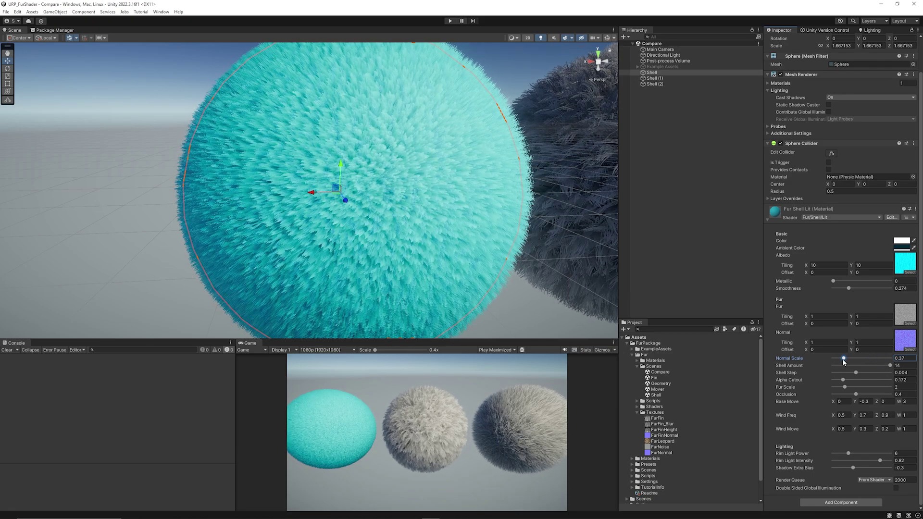
pyautogui.moveTo(866, 361); pyautogui.dragTo(893, 373)
# Step: Try different Shell Step, Alpha Cutout, Fur Scale, Occlusion and Base Move Y values, reverting each change
pyautogui.moveTo(855, 373)
pyautogui.mouseDown()
pyautogui.moveTo(843, 373)
pyautogui.moveTo(869, 370)
pyautogui.moveTo(844, 380)
pyautogui.moveTo(874, 381)
pyautogui.moveTo(827, 380)
pyautogui.moveTo(865, 381)
pyautogui.mouseUp()
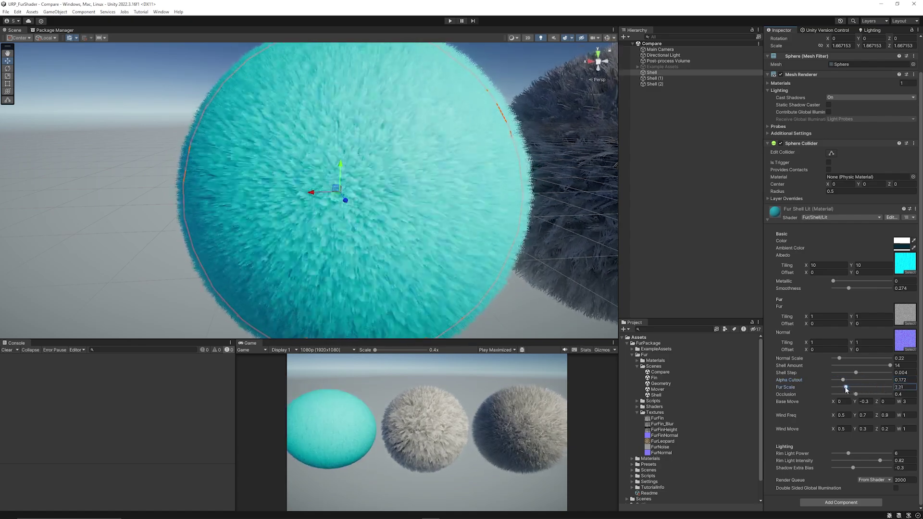
pyautogui.moveTo(847, 389)
pyautogui.mouseDown()
pyautogui.moveTo(834, 388)
pyautogui.moveTo(844, 390)
pyautogui.mouseUp()
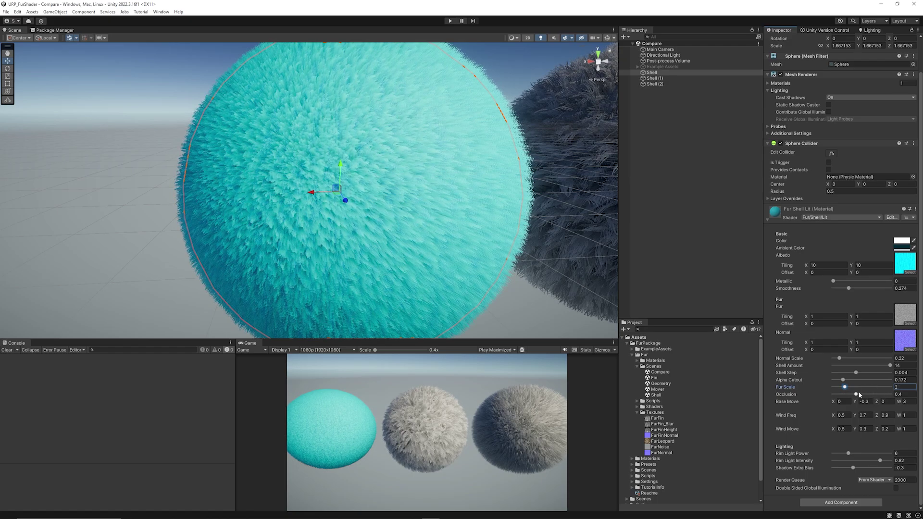
pyautogui.moveTo(855, 394); pyautogui.dragTo(877, 406)
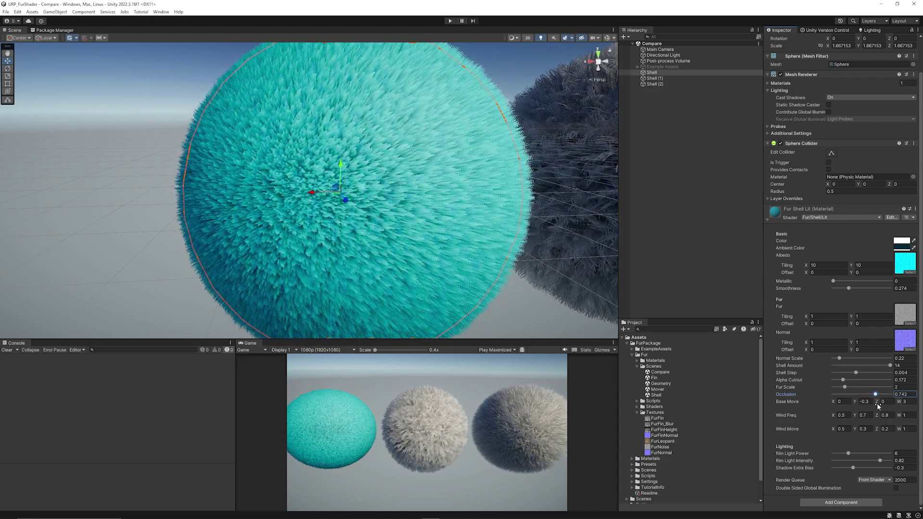
pyautogui.hotkey('ctrl', 'z')
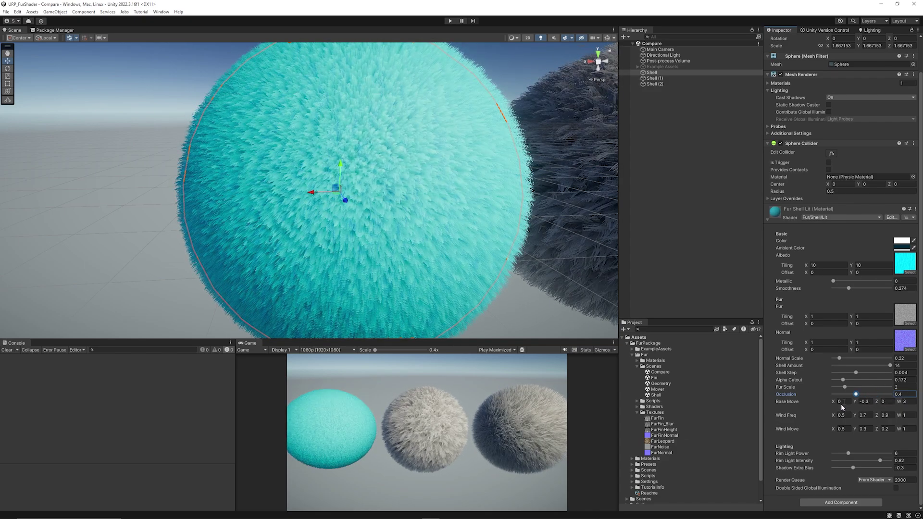
pyautogui.moveTo(857, 404)
pyautogui.mouseDown()
pyautogui.moveTo(866, 400)
pyautogui.moveTo(857, 403)
pyautogui.mouseUp()
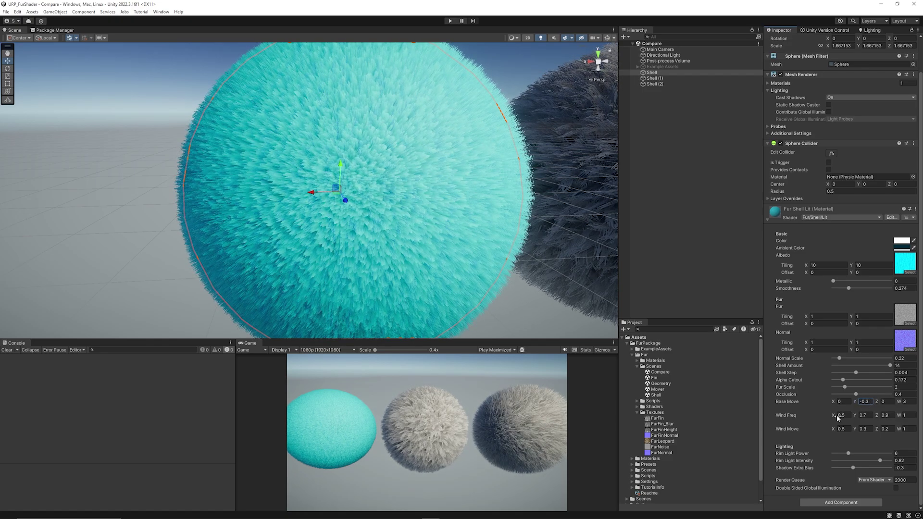
# Step: Try different Rim Light Power and Rim Light Intensity values on the Shell's fur material and undo the changes
pyautogui.click(839, 415)
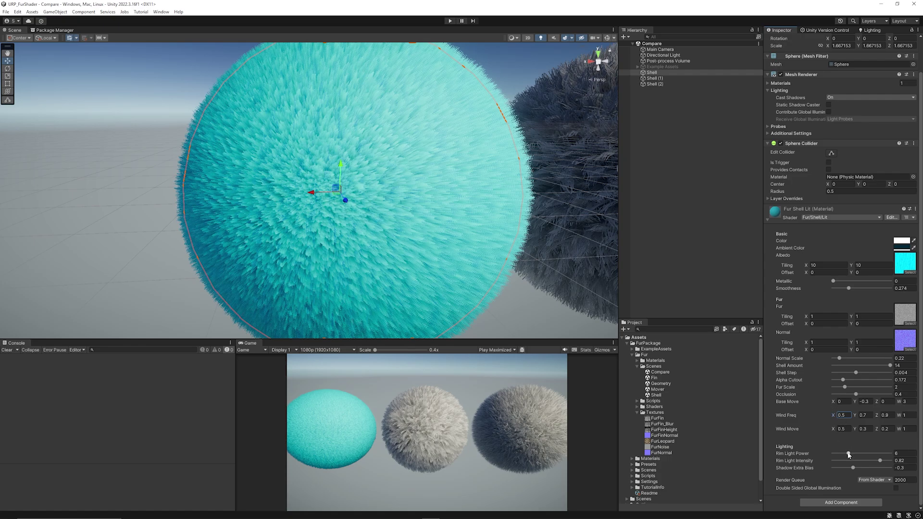
pyautogui.moveTo(849, 454)
pyautogui.mouseDown()
pyautogui.moveTo(859, 454)
pyautogui.moveTo(836, 461)
pyautogui.moveTo(872, 461)
pyautogui.mouseUp()
pyautogui.hotkey('ctrl', 'z')
pyautogui.hotkey('ctrl', 'z')
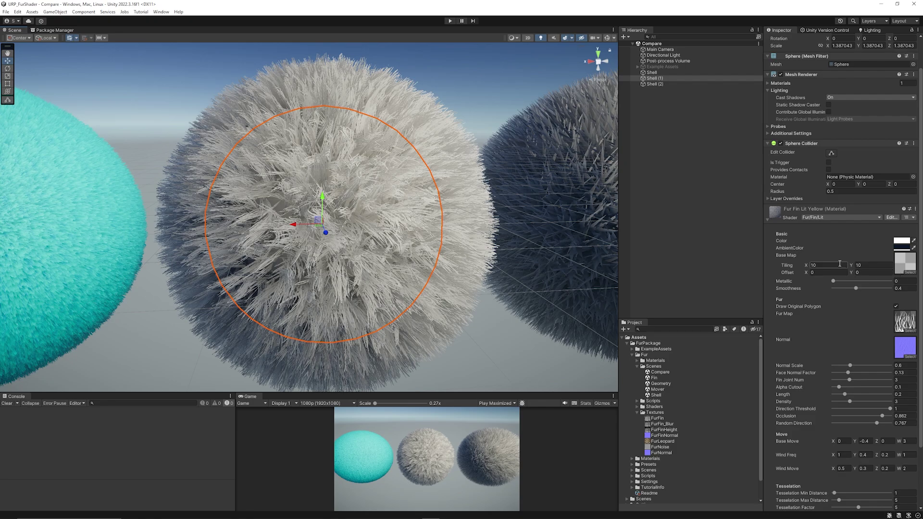
# Step: Examine Shell (1)'s Fur Fin Lit Yellow material and locate its Fur Map texture, FurFin_Blur, in the project
pyautogui.scroll(-2, 836, 280)
pyautogui.scroll(-2, 807, 273)
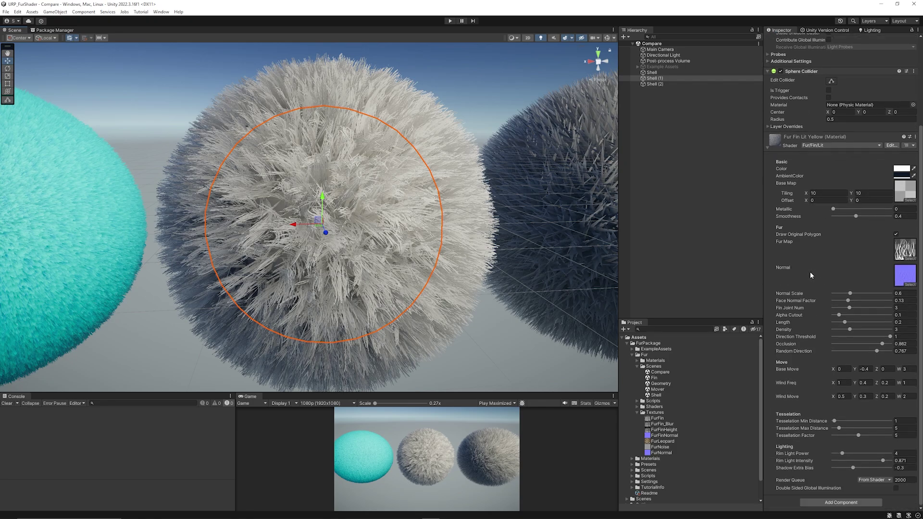
pyautogui.click(902, 250)
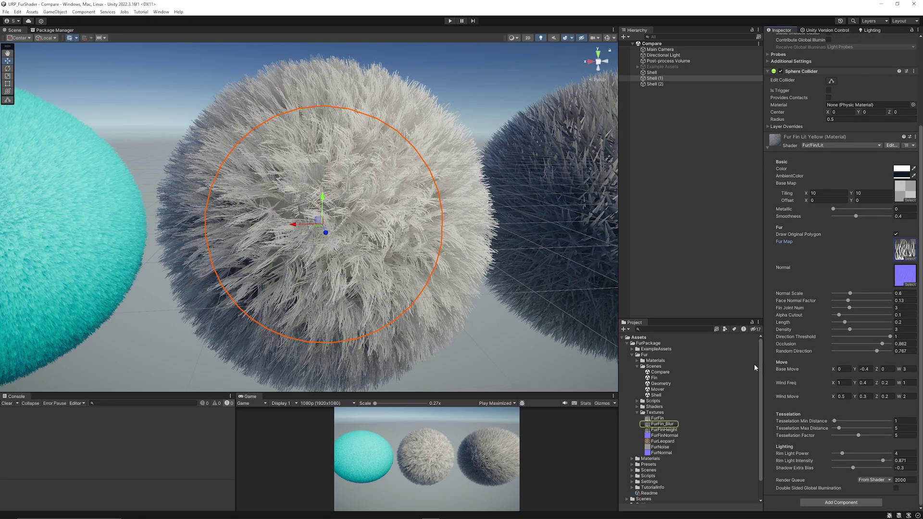
pyautogui.click(663, 424)
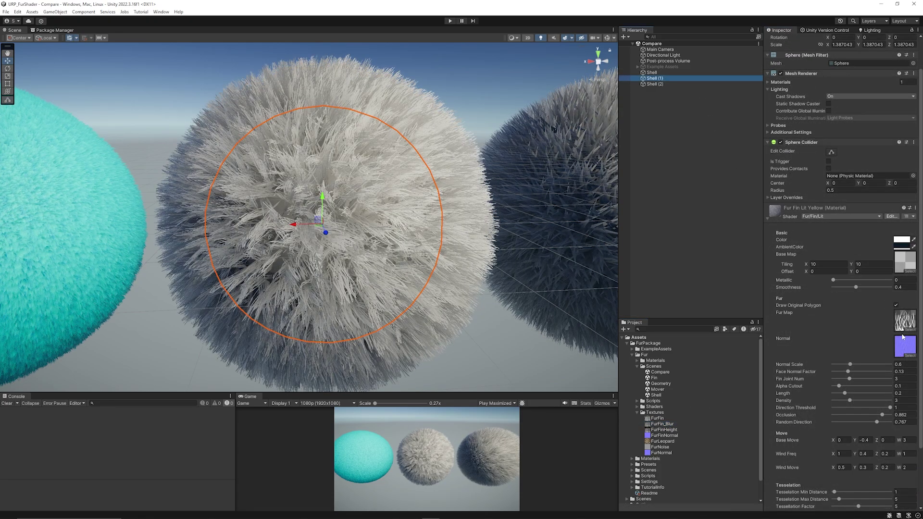
# Step: Try different Normal Scale values on Shell (1)'s fin fur material and set its Length to 0.25
pyautogui.scroll(-3, 902, 335)
pyautogui.click(853, 306)
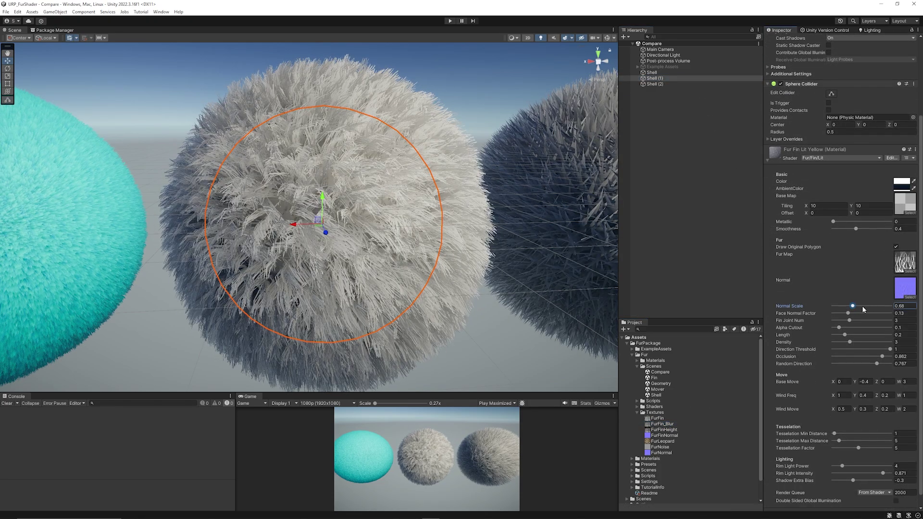
pyautogui.moveTo(871, 311)
pyautogui.mouseDown()
pyautogui.moveTo(849, 312)
pyautogui.moveTo(906, 315)
pyautogui.moveTo(822, 313)
pyautogui.moveTo(892, 316)
pyautogui.moveTo(832, 322)
pyautogui.moveTo(874, 323)
pyautogui.moveTo(835, 323)
pyautogui.moveTo(857, 322)
pyautogui.moveTo(849, 322)
pyautogui.moveTo(886, 337)
pyautogui.mouseUp()
pyautogui.hotkey('ctrl', 'z')
# Step: Try different Density, Occlusion, Random Direction and Tessellation Min Distance values on Shell (1)'s fin fur material, restoring Occlusion and Random Direction
pyautogui.moveTo(858, 344)
pyautogui.mouseDown()
pyautogui.moveTo(890, 344)
pyautogui.moveTo(865, 353)
pyautogui.mouseUp()
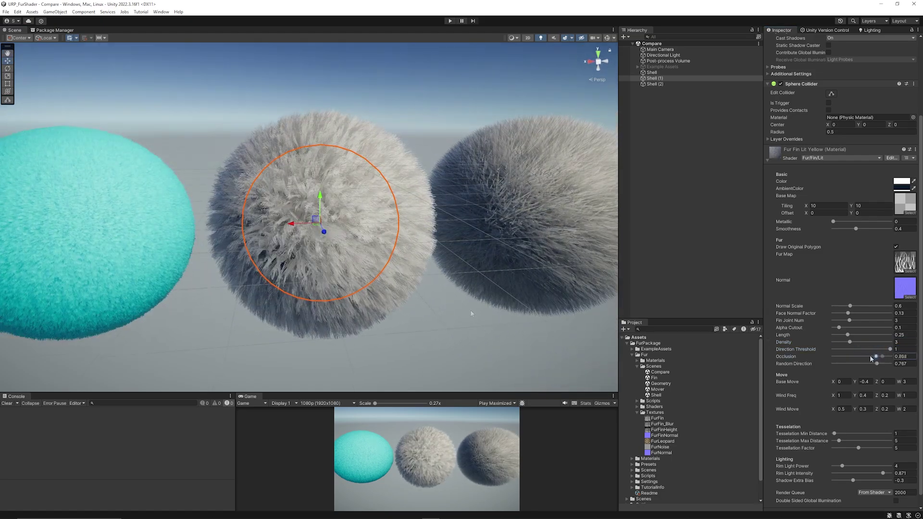
pyautogui.moveTo(870, 359); pyautogui.dragTo(831, 366)
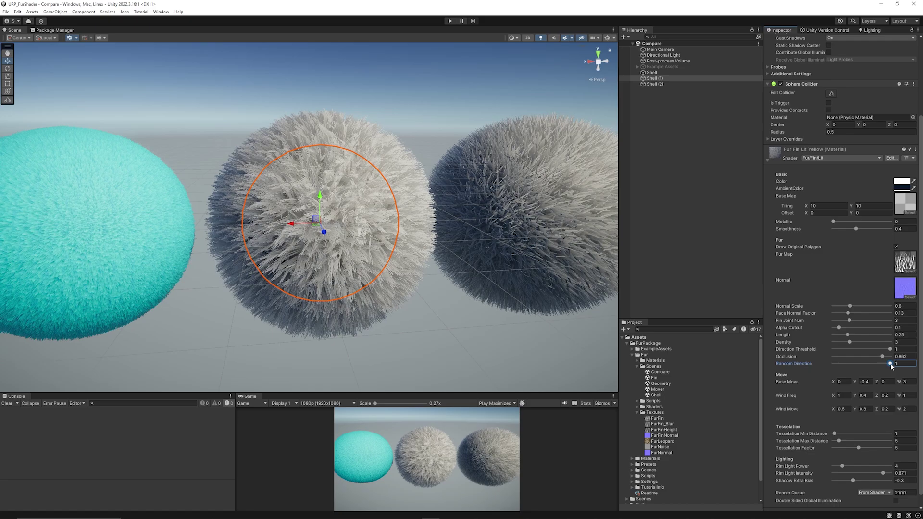
pyautogui.moveTo(833, 362); pyautogui.dragTo(877, 363)
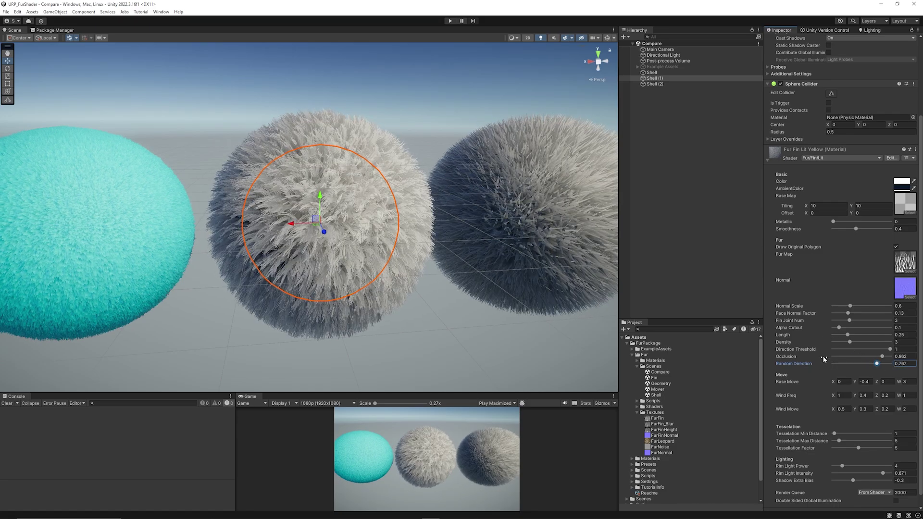
pyautogui.scroll(-1, 812, 384)
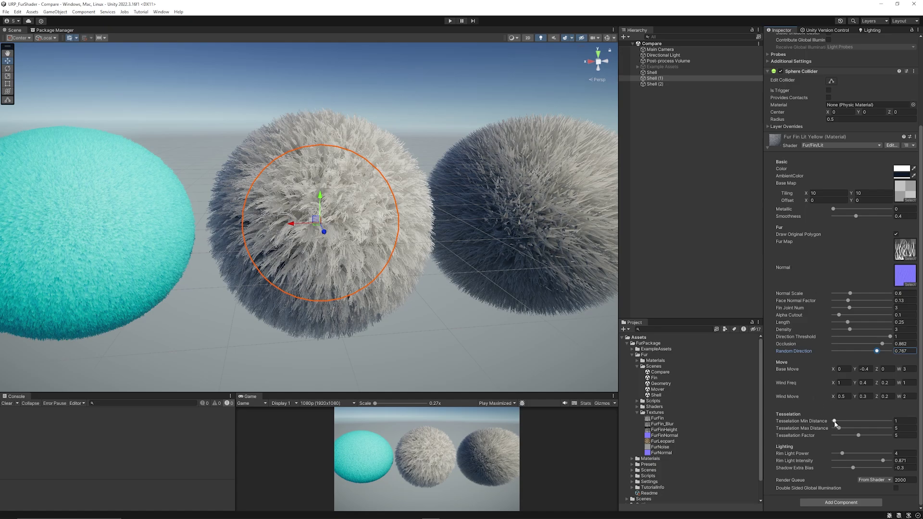
pyautogui.moveTo(834, 421)
pyautogui.mouseDown()
pyautogui.moveTo(865, 420)
pyautogui.moveTo(842, 422)
pyautogui.mouseUp()
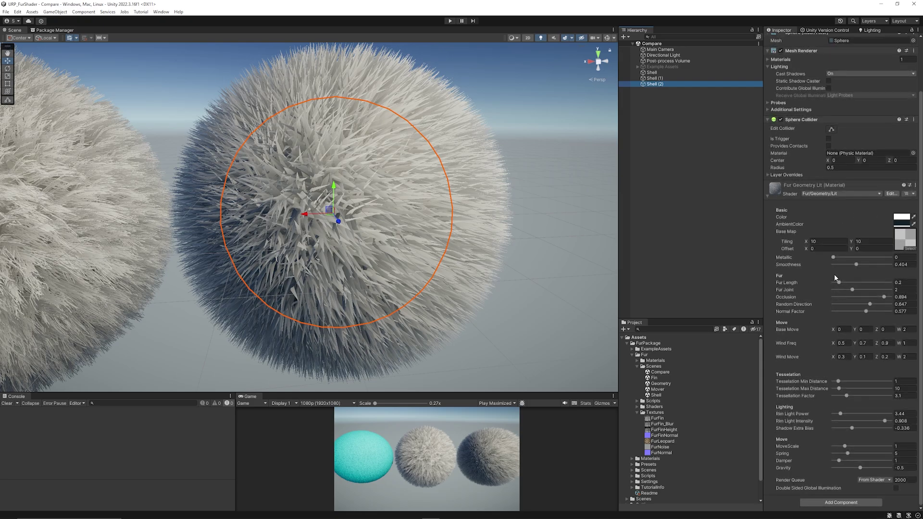
# Step: Try a Fur Length of 0.86 on Shell (2)'s Fur Geometry Lit material and undo the change
pyautogui.moveTo(838, 282); pyautogui.dragTo(857, 284)
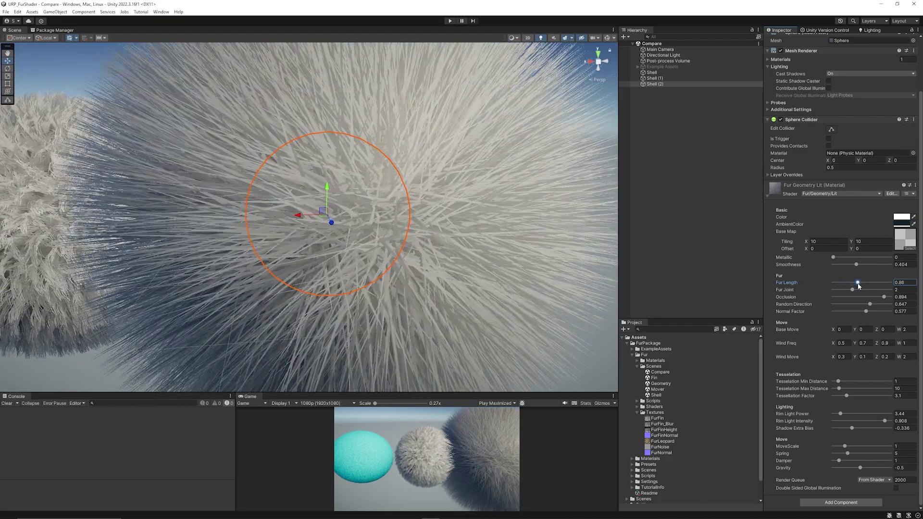
pyautogui.scroll(-3, 476, 258)
pyautogui.scroll(-3, 453, 233)
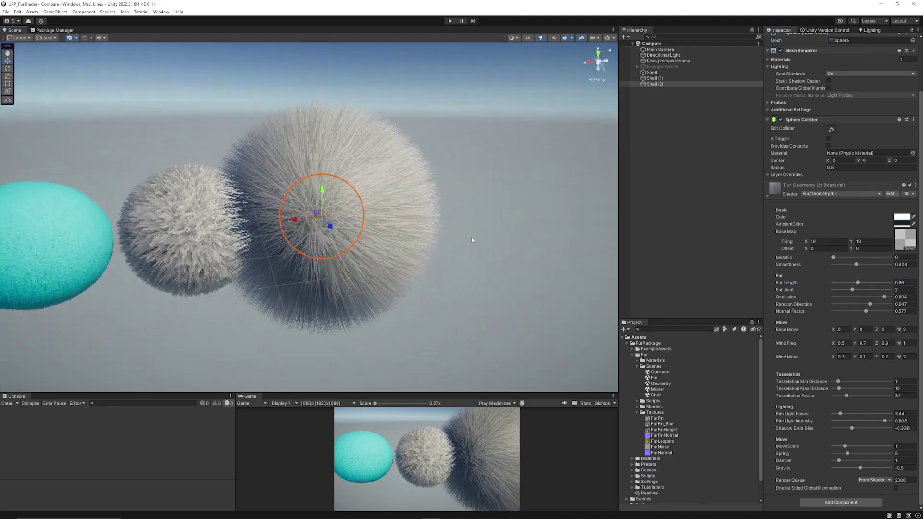
pyautogui.hotkey('ctrl', 'z')
# Step: Set Shell (2)'s Fur Joint to 4, Random Direction to 0 and Fur Length to 0.81, then try and revert different MoveScale values
pyautogui.moveTo(852, 293); pyautogui.dragTo(779, 308)
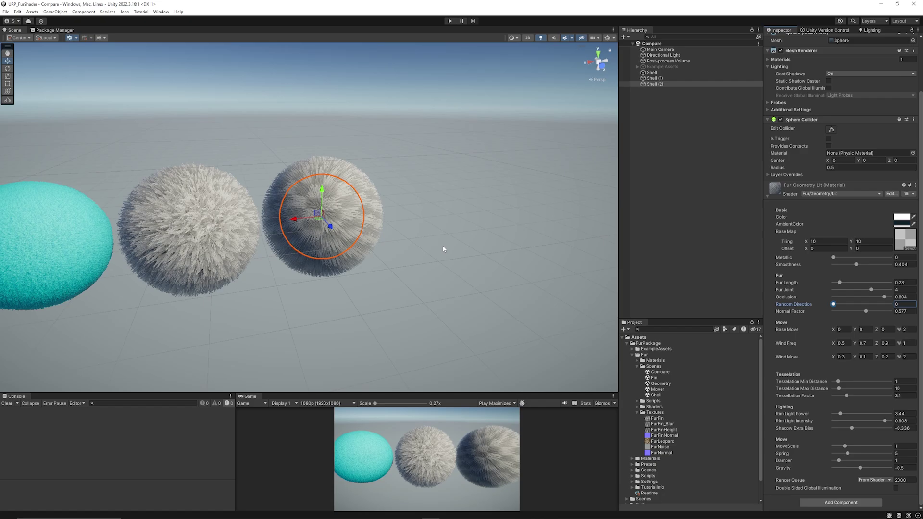
pyautogui.keyDown('alt'); pyautogui.moveTo(445, 249); pyautogui.dragTo(404, 230); pyautogui.keyUp('alt')
pyautogui.scroll(2, 404, 229)
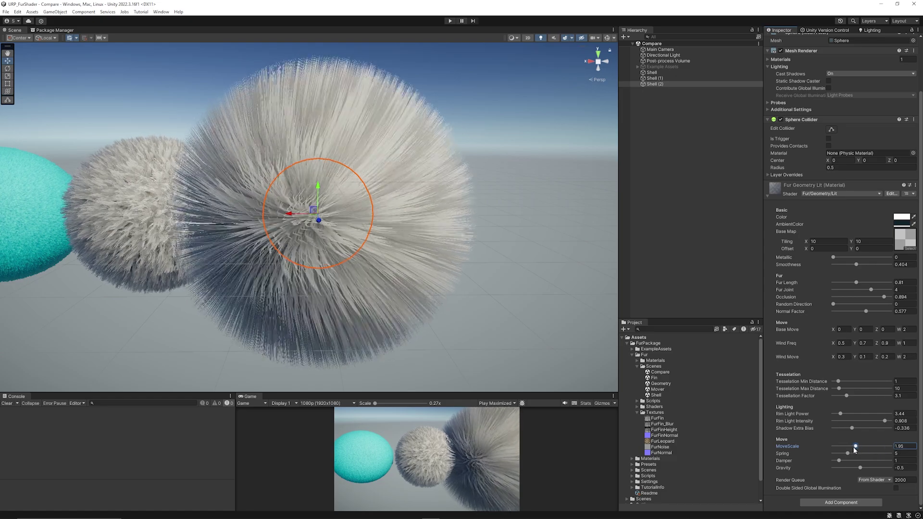
pyautogui.moveTo(844, 447); pyautogui.dragTo(793, 463)
pyautogui.hotkey('ctrl', 'z')
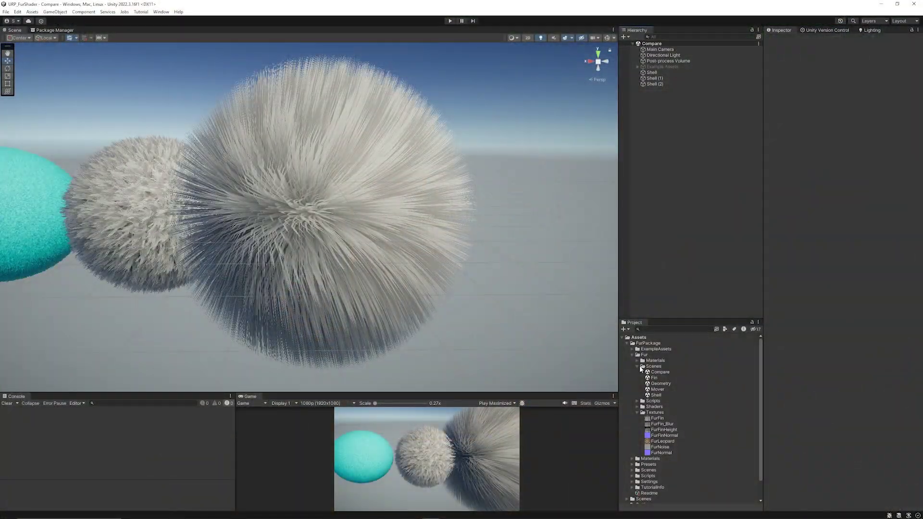
# Step: Open the Fin example scene, then the Mover scene, and select its Geometry object
pyautogui.click(637, 366)
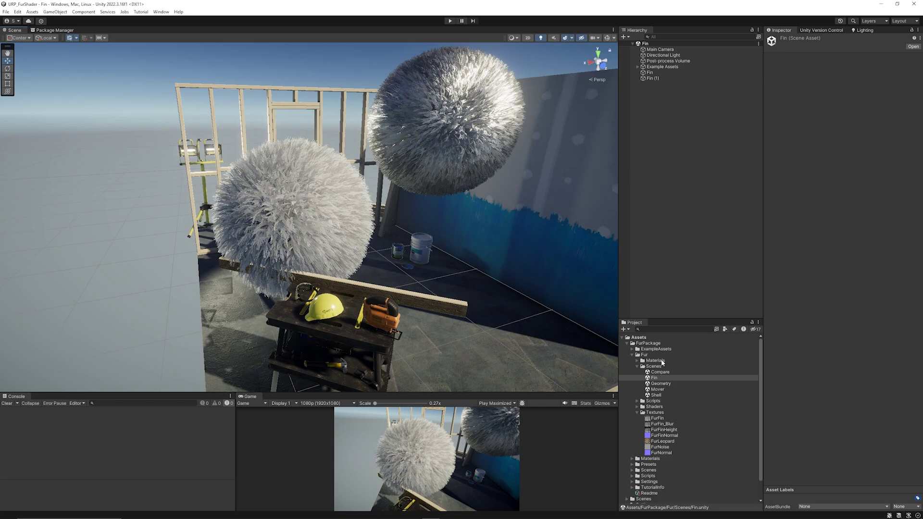
pyautogui.doubleClick(657, 389)
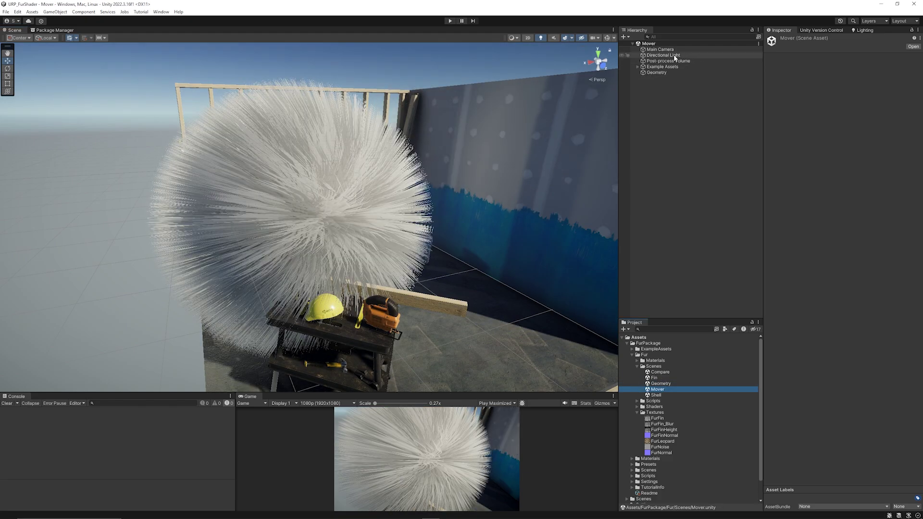
pyautogui.click(657, 72)
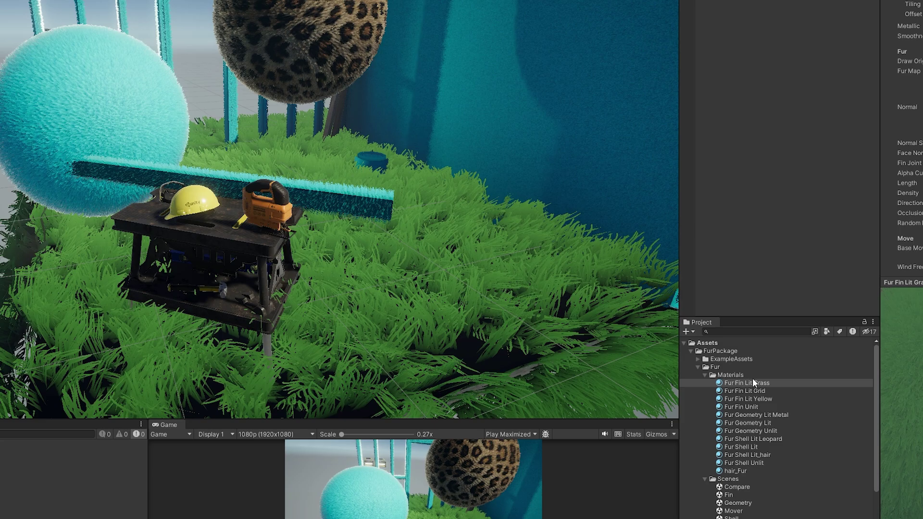
# Step: Apply Fur Fin Lit Grass to the turquoise sphere, and Fur Fin Lit Grid followed by Fur Geometry Lit Metal to the floor
pyautogui.moveTo(754, 384); pyautogui.dragTo(130, 94)
pyautogui.moveTo(474, 264); pyautogui.dragTo(435, 240, button='middle')
pyautogui.moveTo(760, 391); pyautogui.dragTo(460, 255)
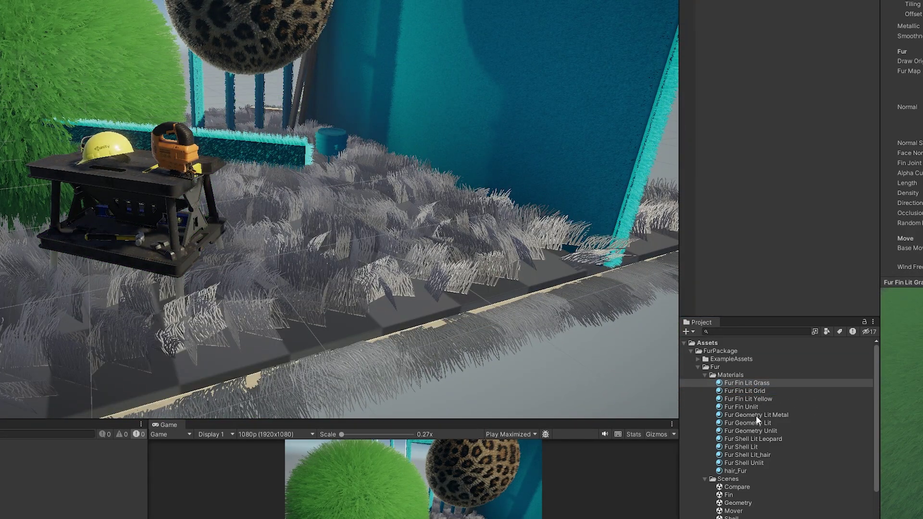
pyautogui.moveTo(756, 415); pyautogui.dragTo(424, 270)
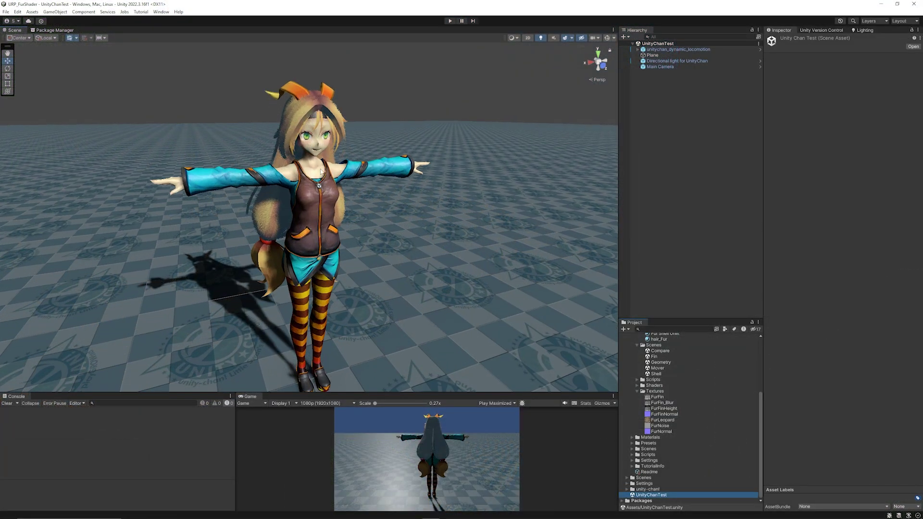
# Step: Select the character's hair_frontside mesh in the UnityChanTest scene
pyautogui.click(665, 87)
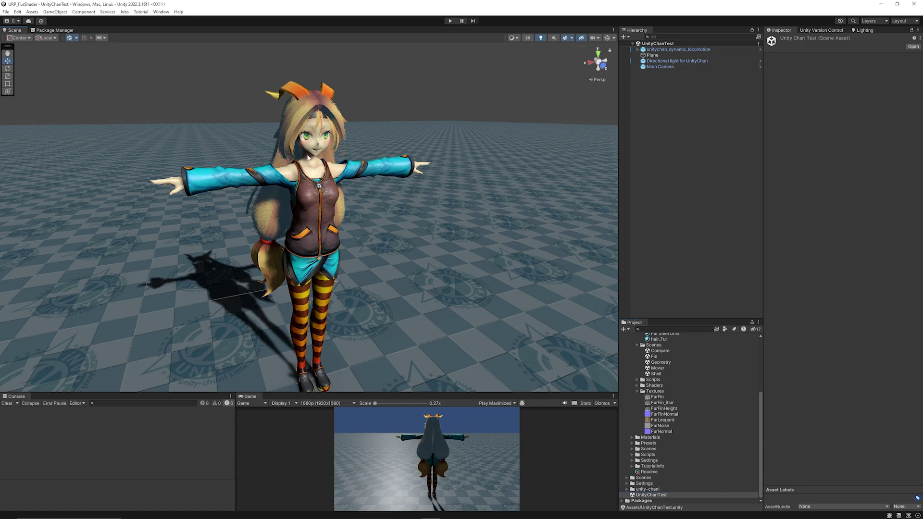
pyautogui.click(295, 128)
pyautogui.click(294, 123)
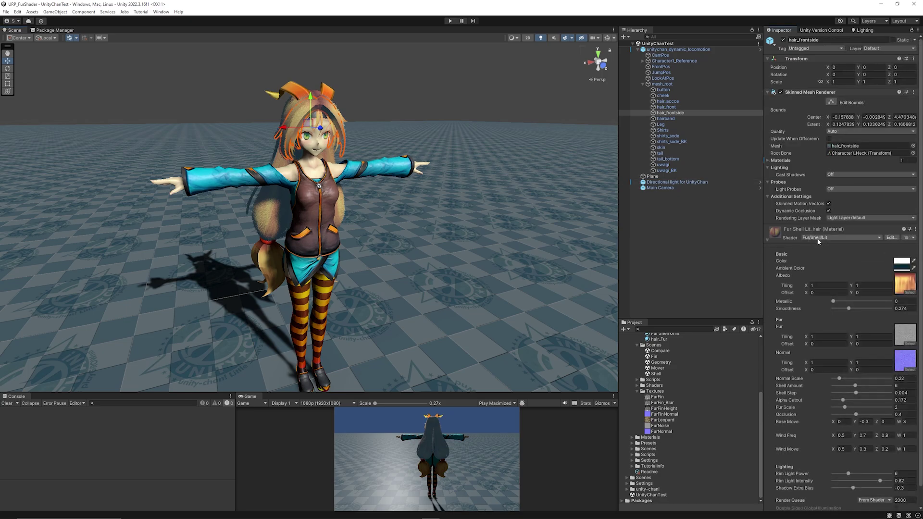
# Step: Tune the Fur Shell Lit_hair material with Smoothness 0, Alpha Cutout 0.253, Fur Scale 6.5 and Occlusion 0.781, reverting a Normal Scale trial
pyautogui.scroll(5, 346, 188)
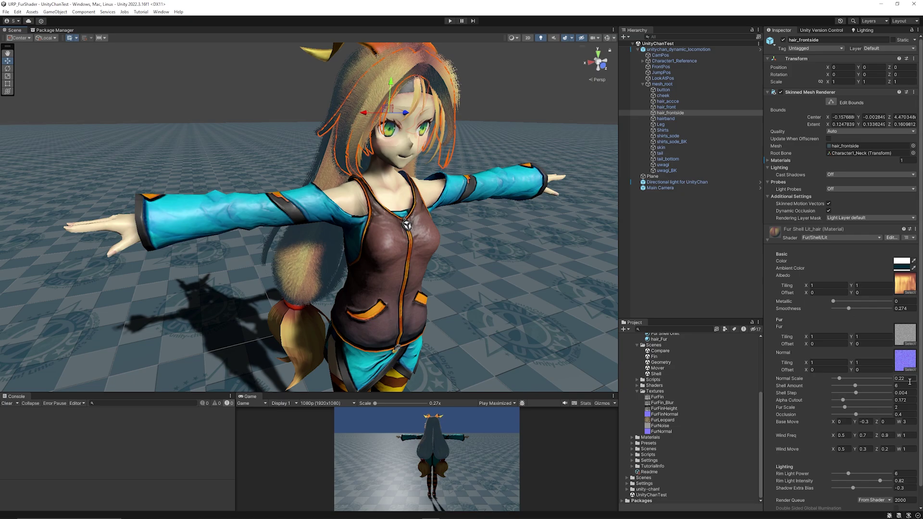
pyautogui.moveTo(842, 381); pyautogui.dragTo(906, 387)
pyautogui.hotkey('ctrl', 'z')
pyautogui.moveTo(856, 414); pyautogui.dragTo(875, 408)
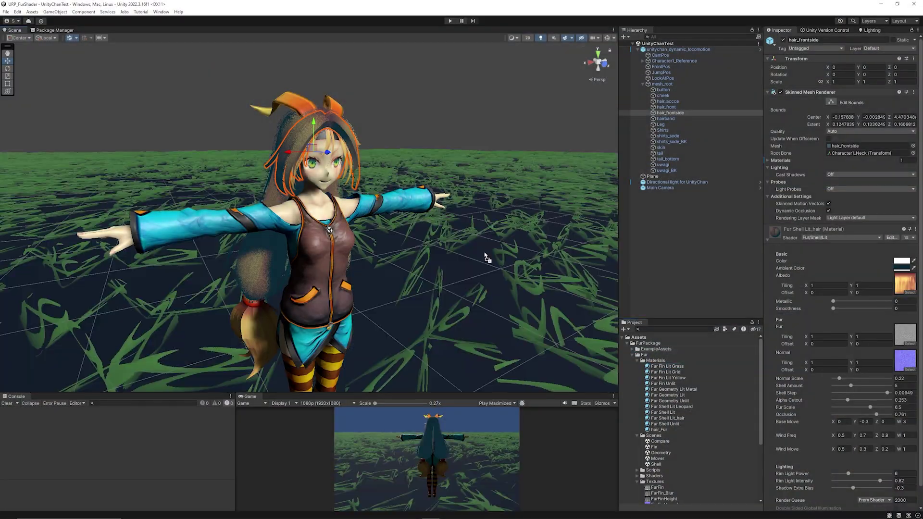
# Step: Apply the Fur Fin Lit Grass material to the character's hair, set its Length to 0.034 and lower its Density
pyautogui.moveTo(486, 258); pyautogui.dragTo(313, 135)
pyautogui.scroll(-5, 319, 163)
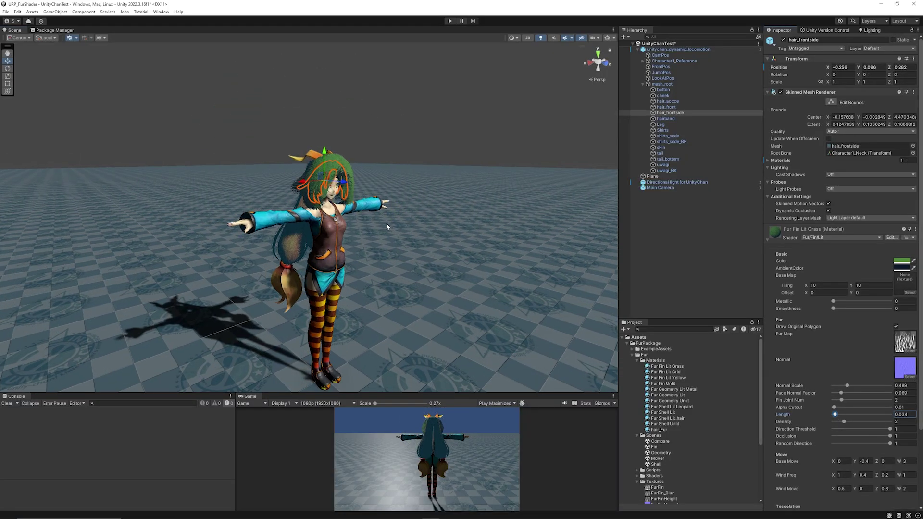
pyautogui.scroll(5, 387, 226)
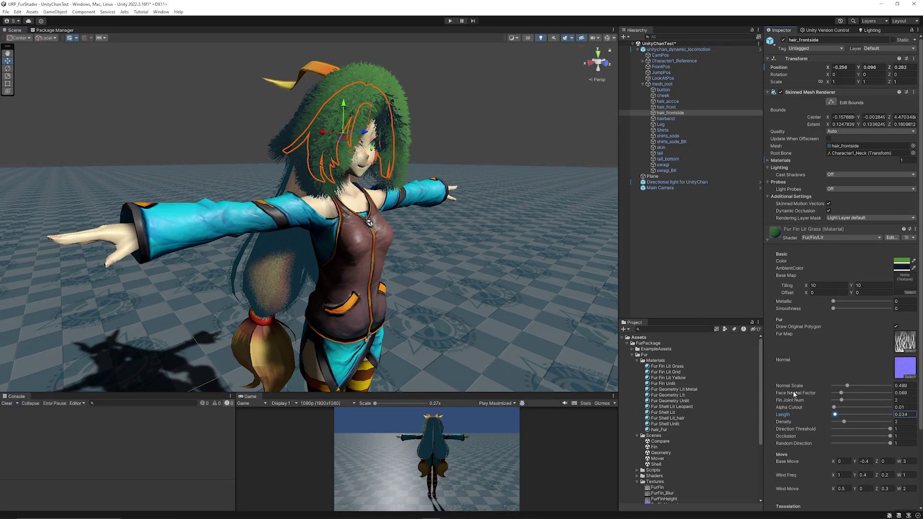
pyautogui.moveTo(843, 422); pyautogui.dragTo(837, 424)
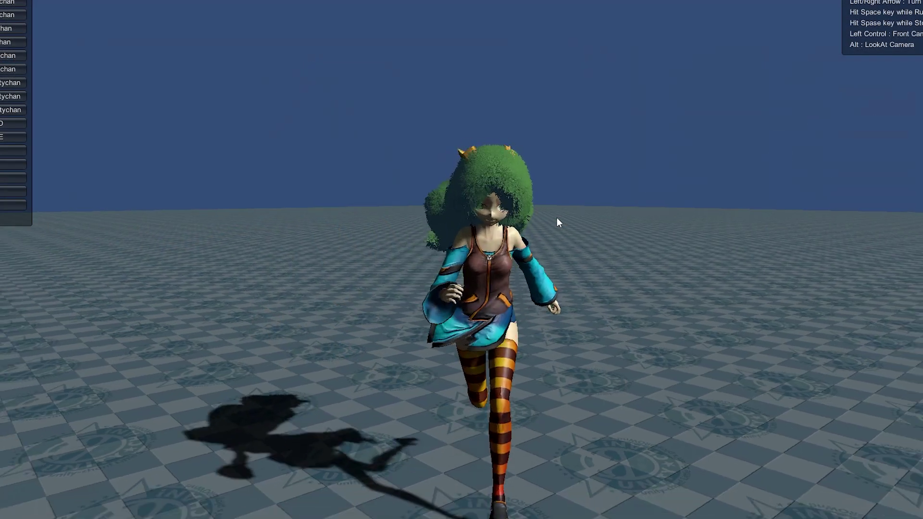
# Step: Make the character run, turn and jump in play mode to examine the grass fur hair in motion
pyautogui.press('Left')
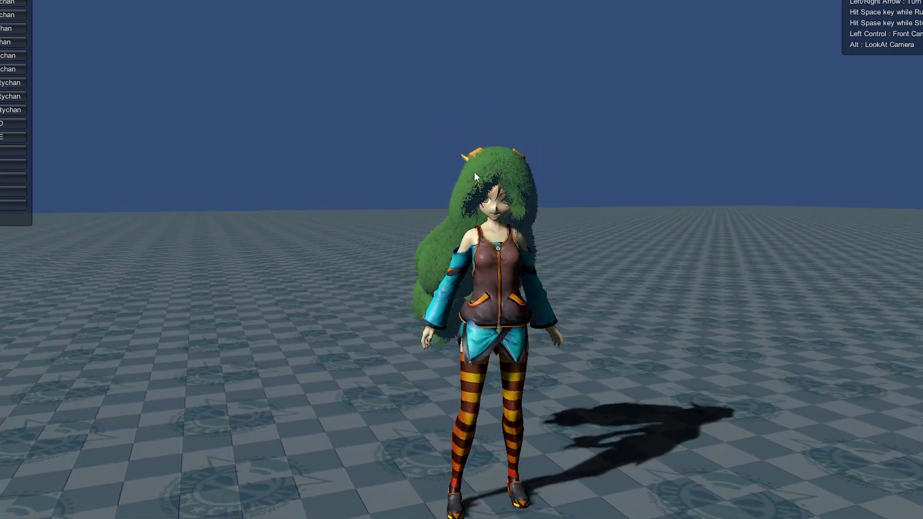
pyautogui.press('Right')
pyautogui.press('Up')
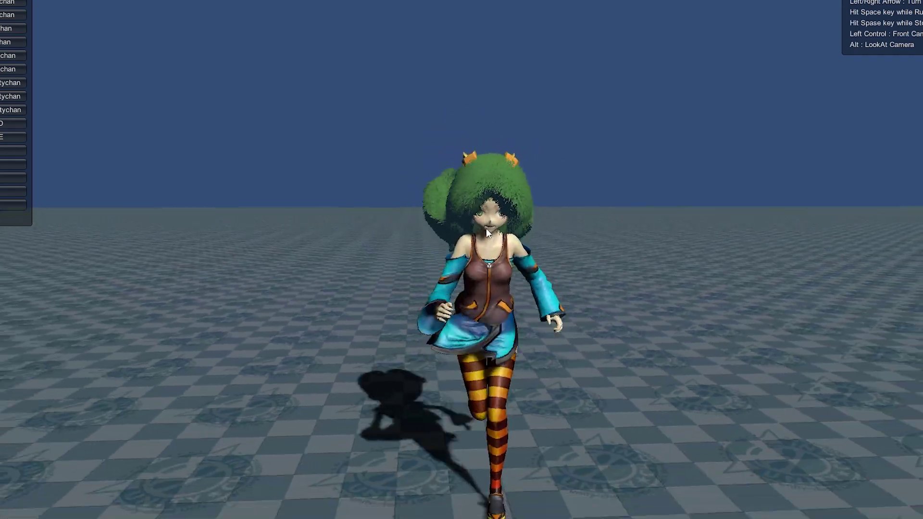
pyautogui.press('space')
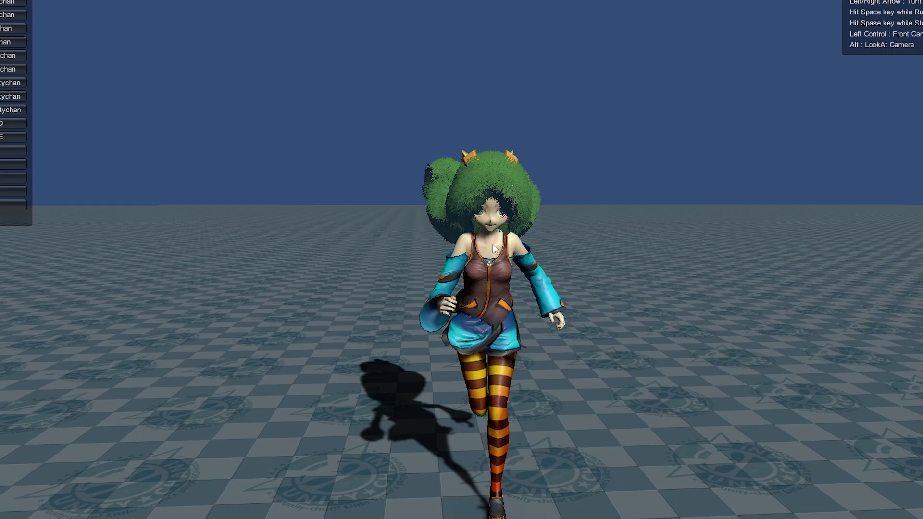
pyautogui.press('Left')
pyautogui.press('Up')
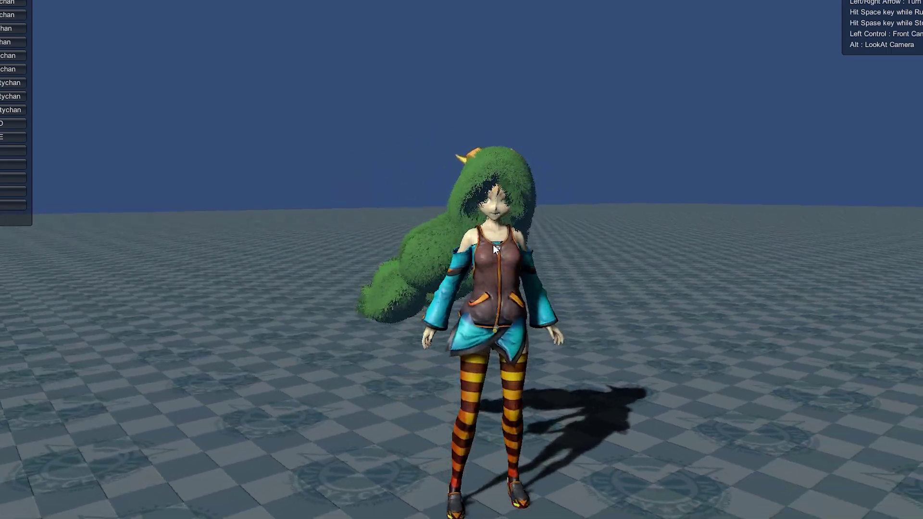